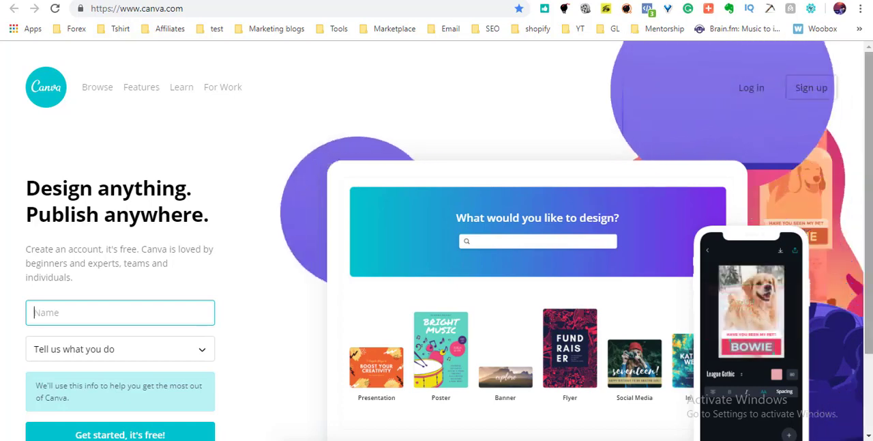
Log in to the existing Canva account with the saved e-mail and password.
scroll(870, 208, down, 2)
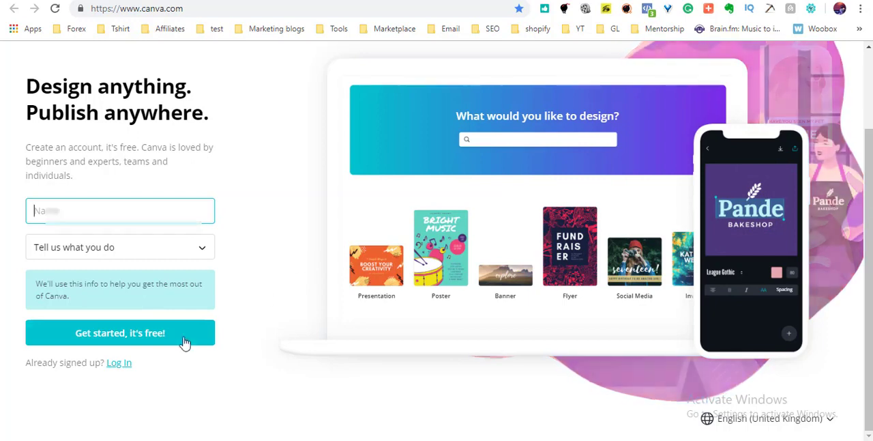
click(120, 364)
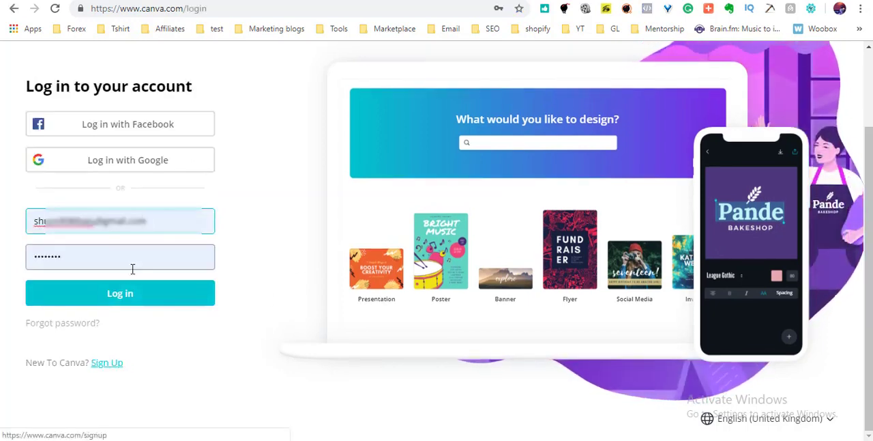
click(124, 293)
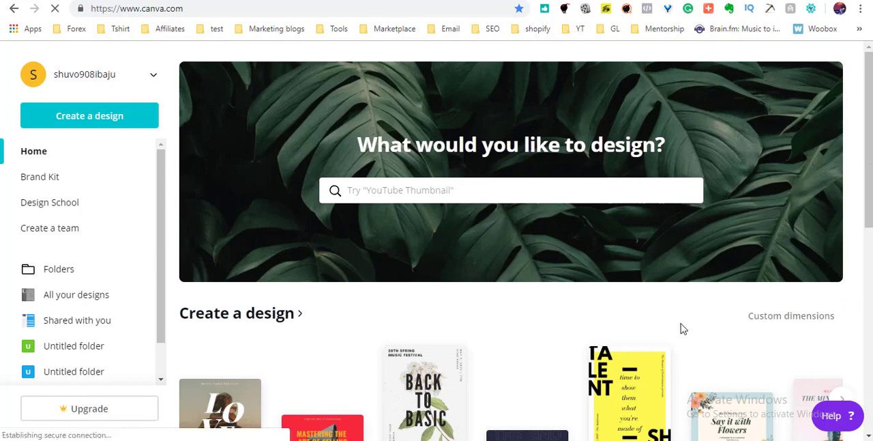
Search the design types for "youtube" and create a new YouTube Thumbnail design of 1280 × 720 px.
click(618, 191)
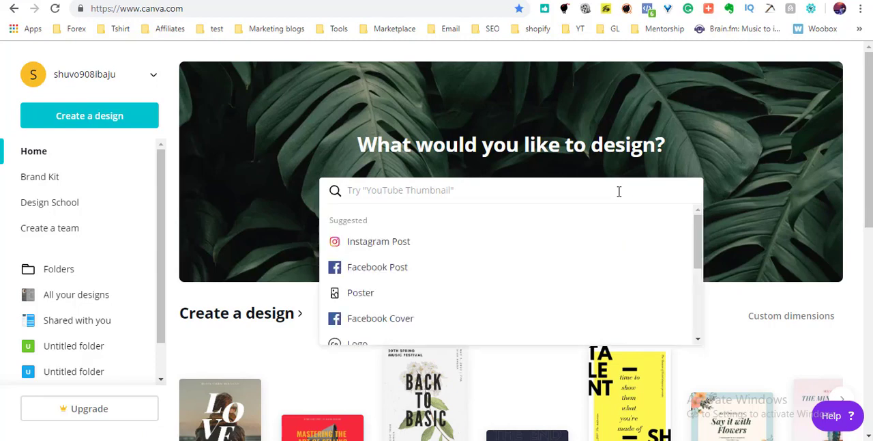
text(youtu)
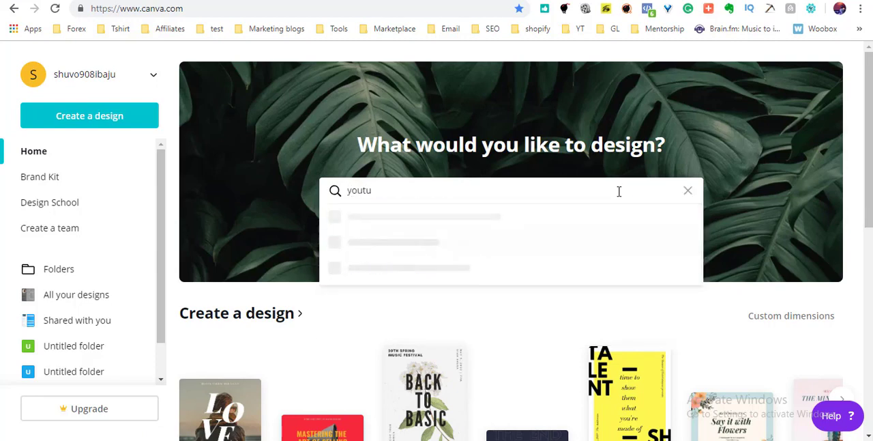
text(be)
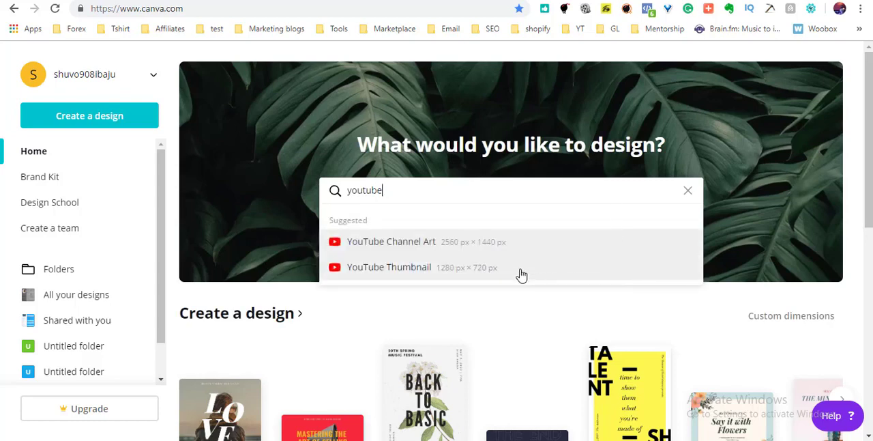
click(522, 275)
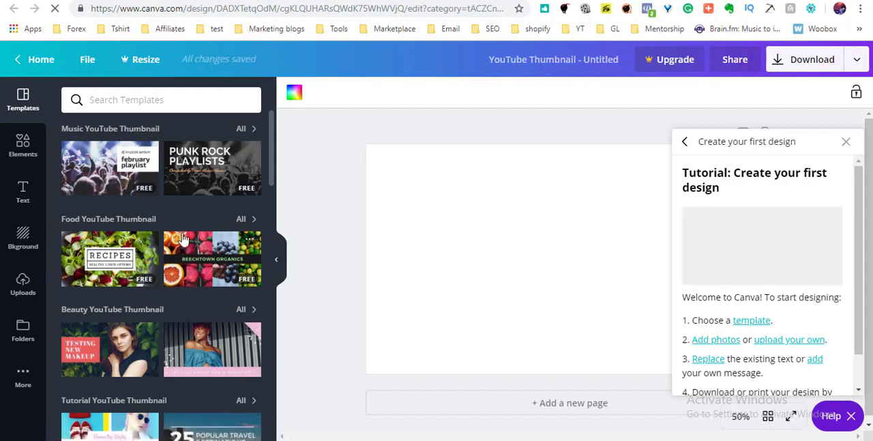
Apply the Exploring Tuscany template from the Travel YouTube Thumbnail group and close the tutorial help window.
scroll(182, 238, down, 3)
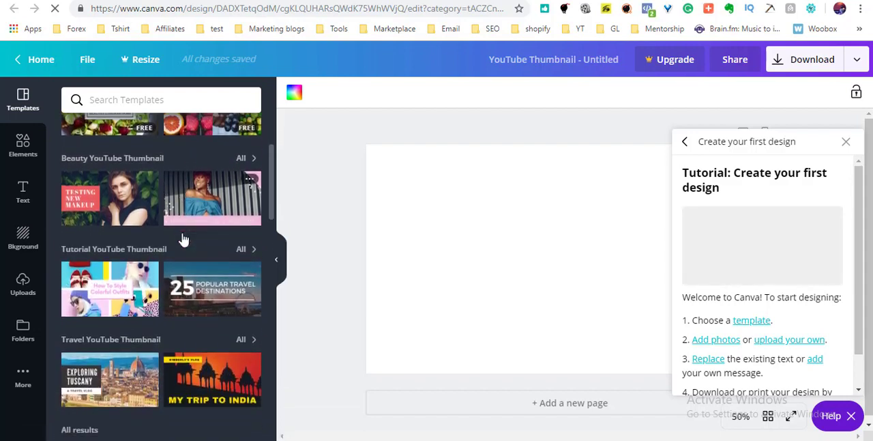
scroll(182, 238, down, 4)
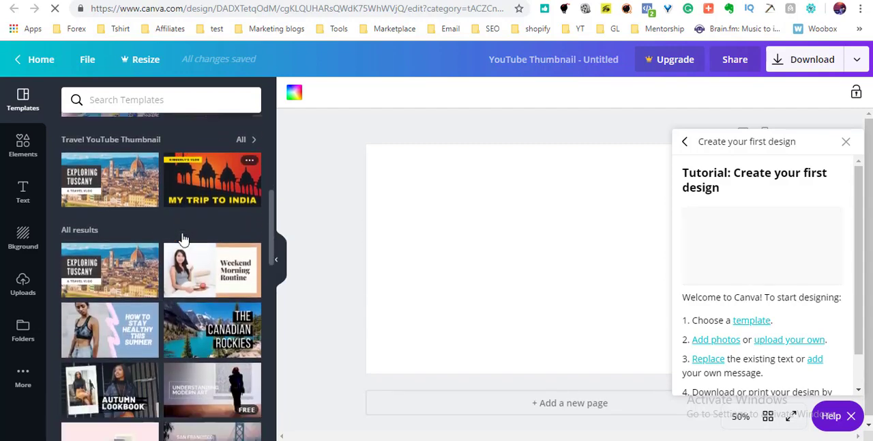
scroll(182, 238, down, 3)
scroll(182, 238, up, 6)
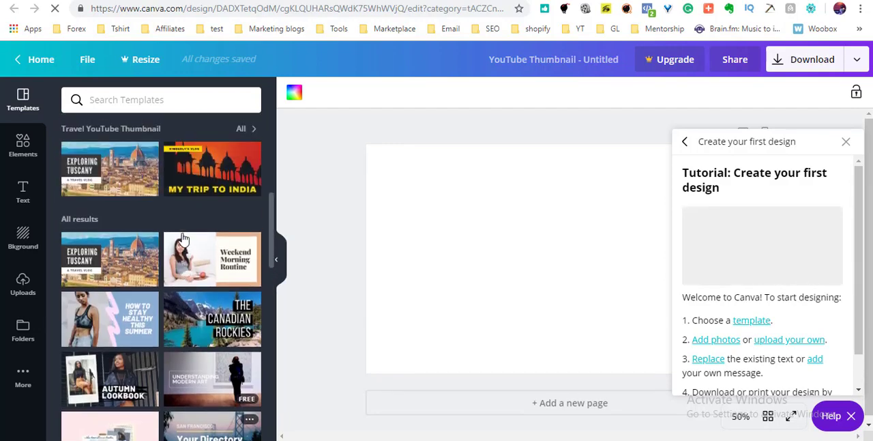
scroll(182, 238, up, 2)
scroll(182, 238, down, 3)
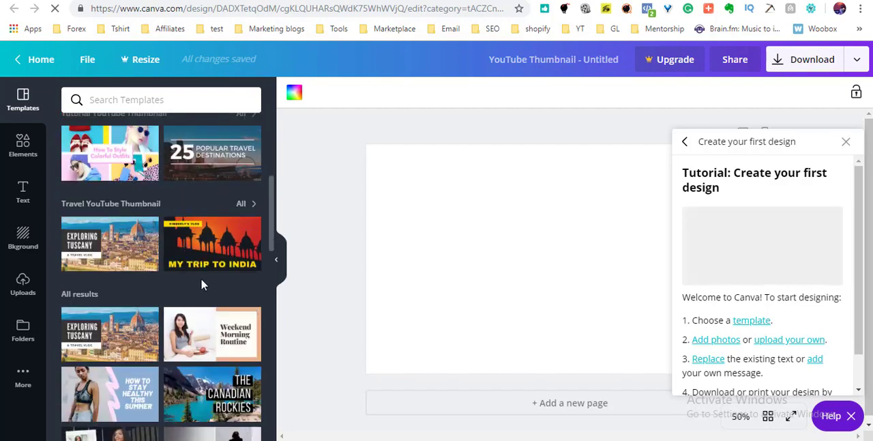
click(125, 245)
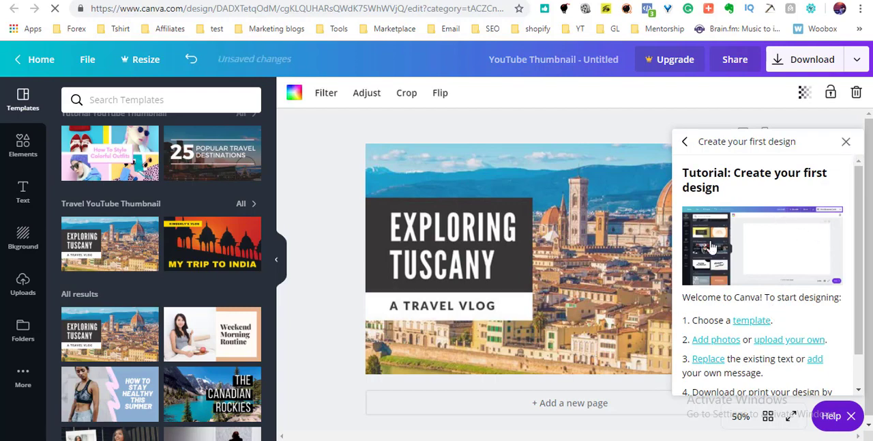
click(846, 143)
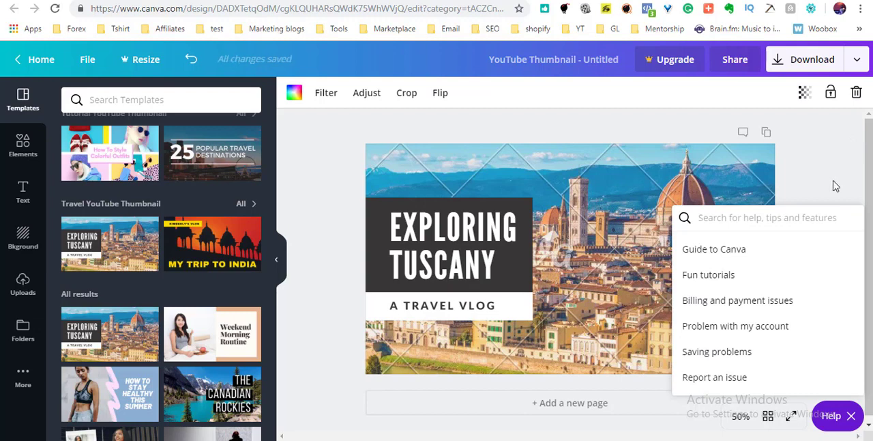
click(844, 185)
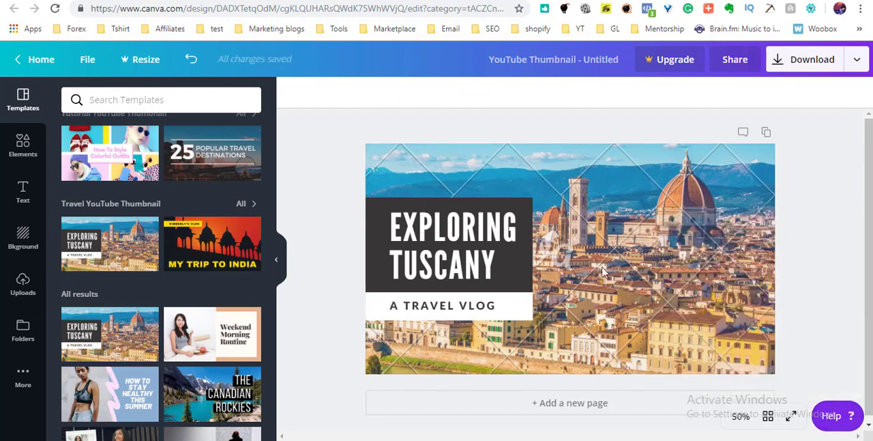
Delete the watermarked Tuscany city photo behind the title block.
click(598, 325)
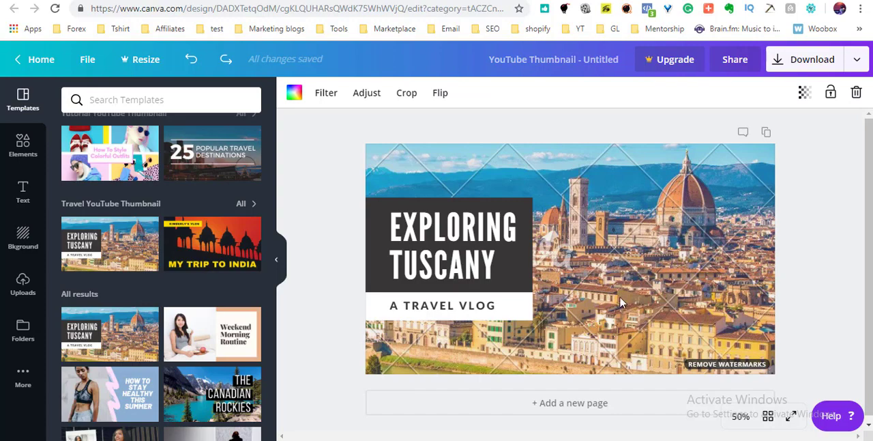
double_click(620, 302)
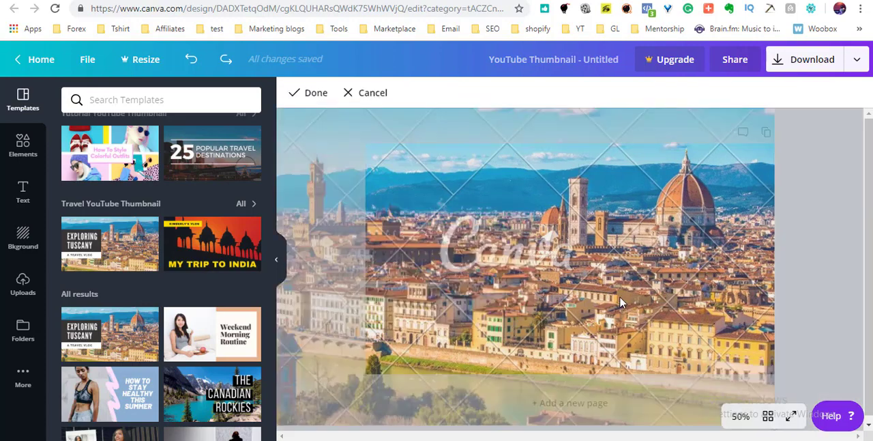
key(Delete)
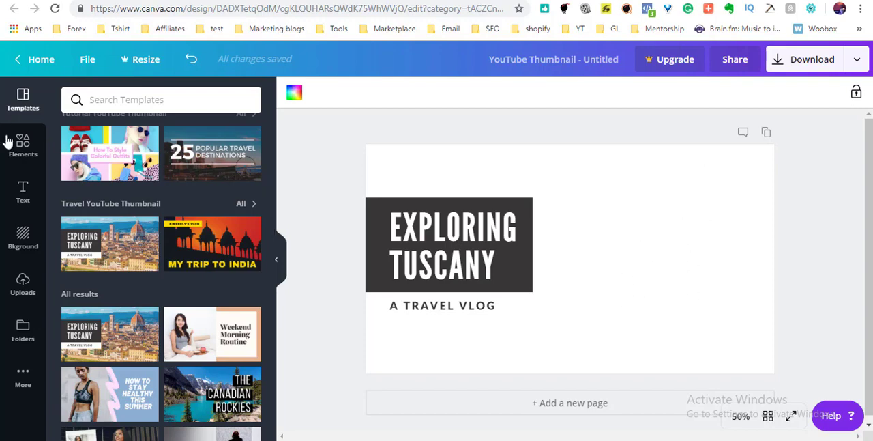
Try the starry night sky and sandy shoreline backgrounds, and settle on the free sunset sky over city buildings.
click(20, 247)
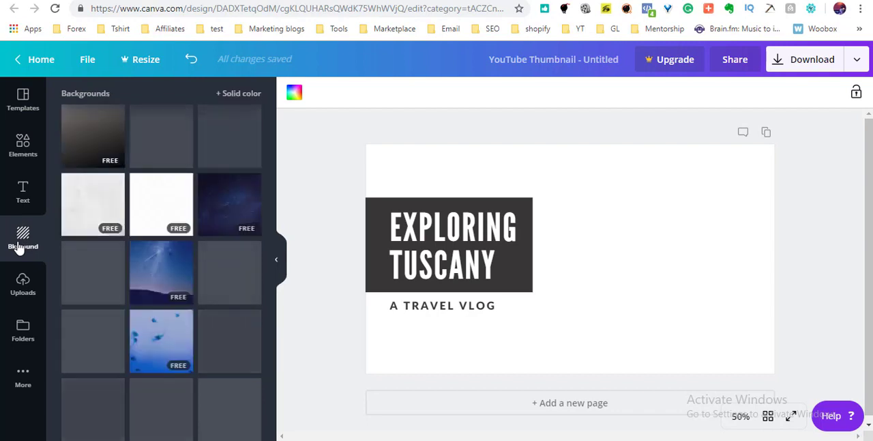
click(168, 279)
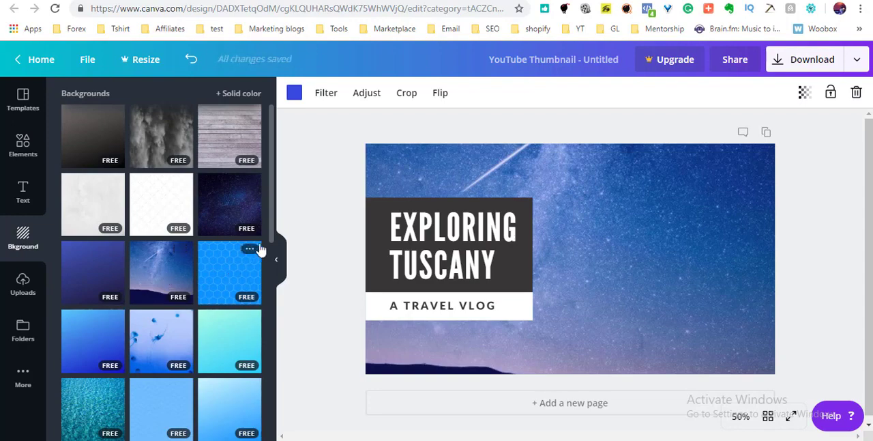
drag(271, 221, 269, 380)
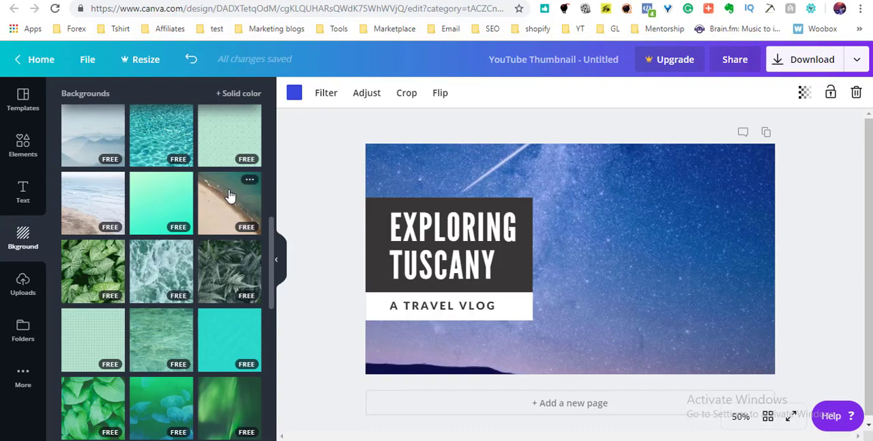
click(230, 196)
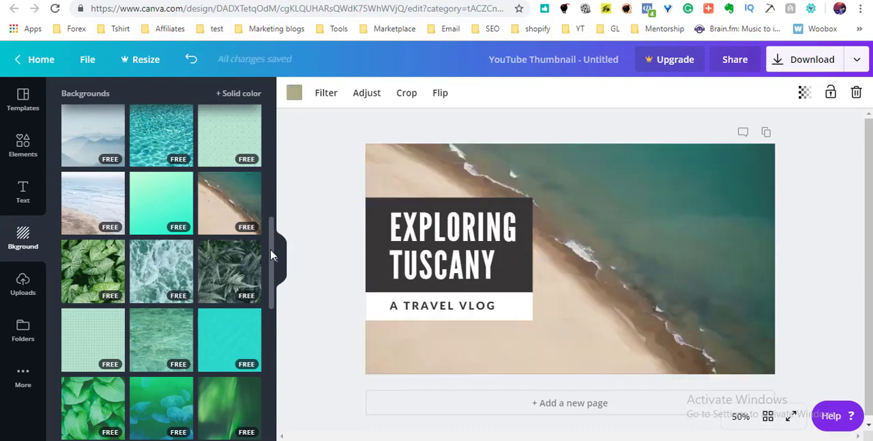
scroll(270, 248, down, 5)
scroll(266, 352, down, 2)
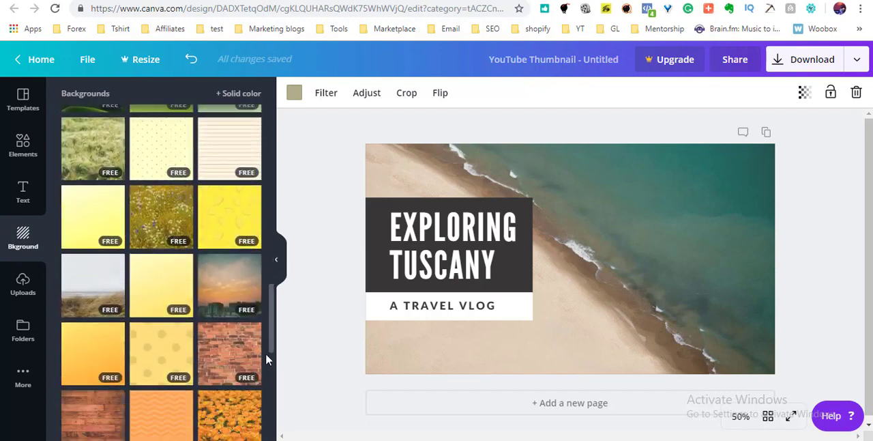
click(230, 286)
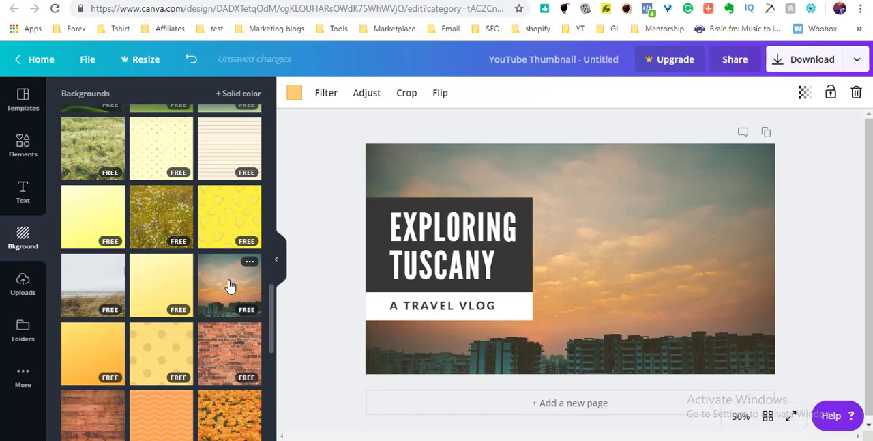
Replace the word TUSCANY in the title with INDIA.
click(429, 232)
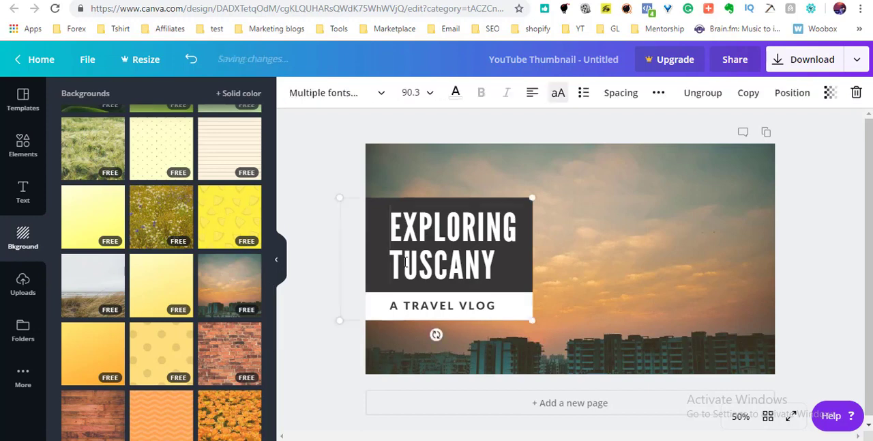
drag(394, 267, 508, 270)
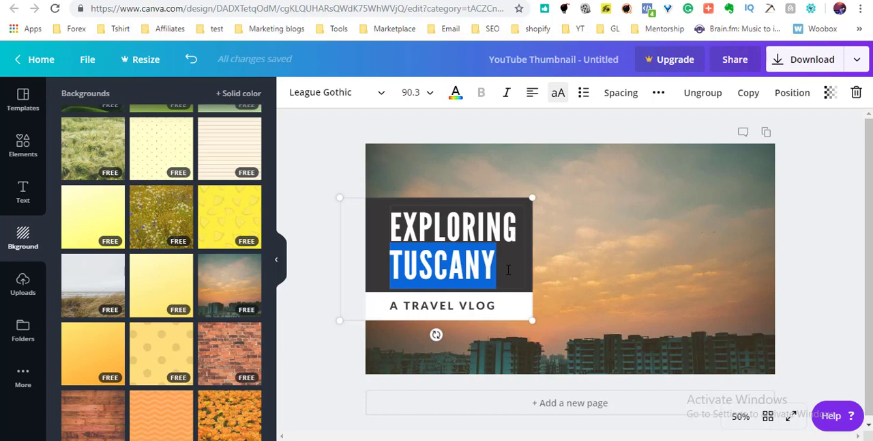
text(INDIA)
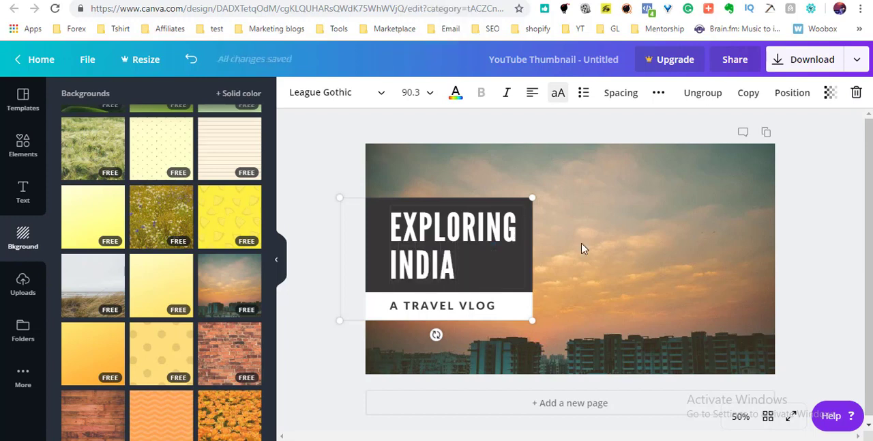
click(651, 246)
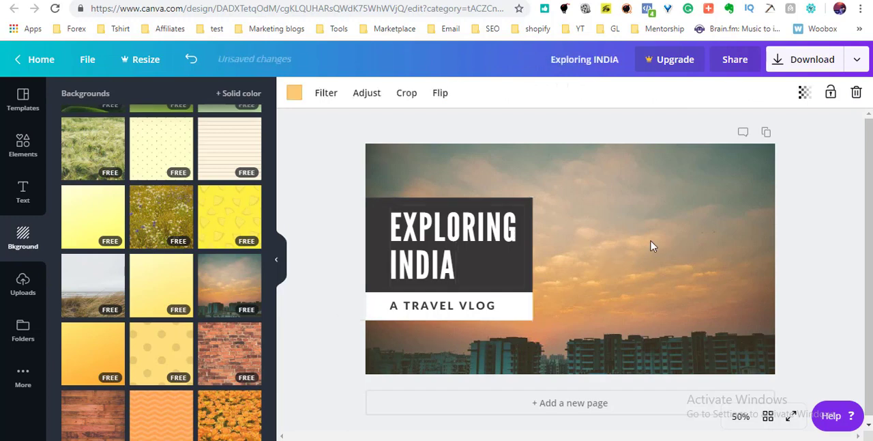
Change the font of the whole EXPLORING INDIA title to Abril Fatface.
double_click(447, 273)
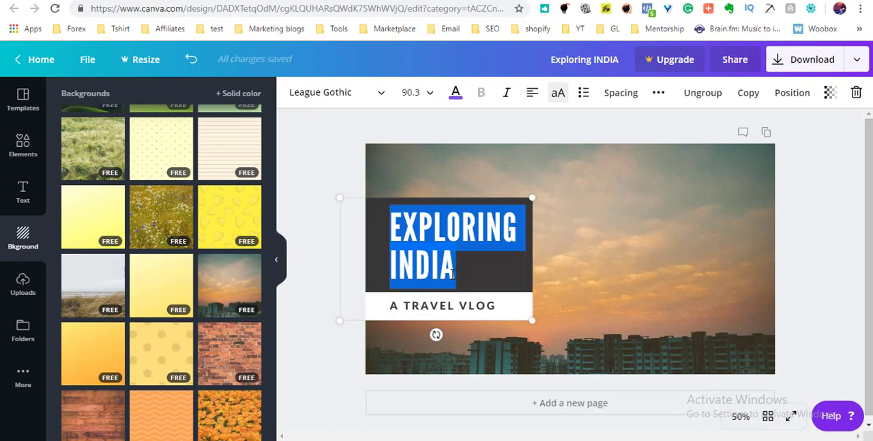
click(376, 100)
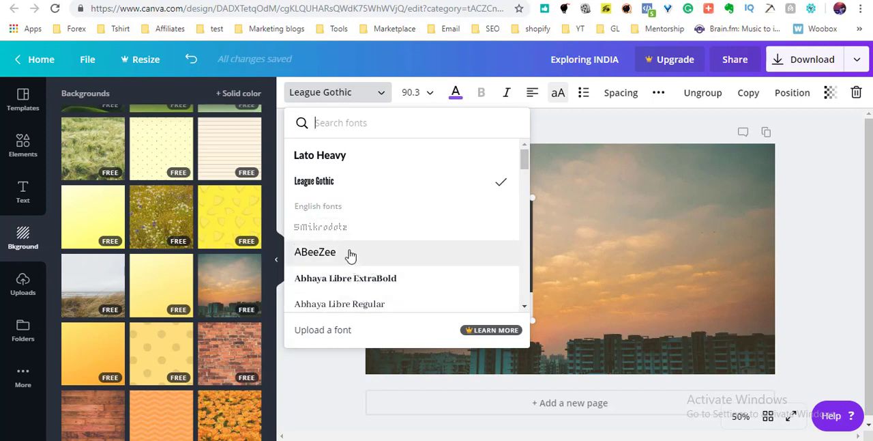
scroll(353, 286, down, 1)
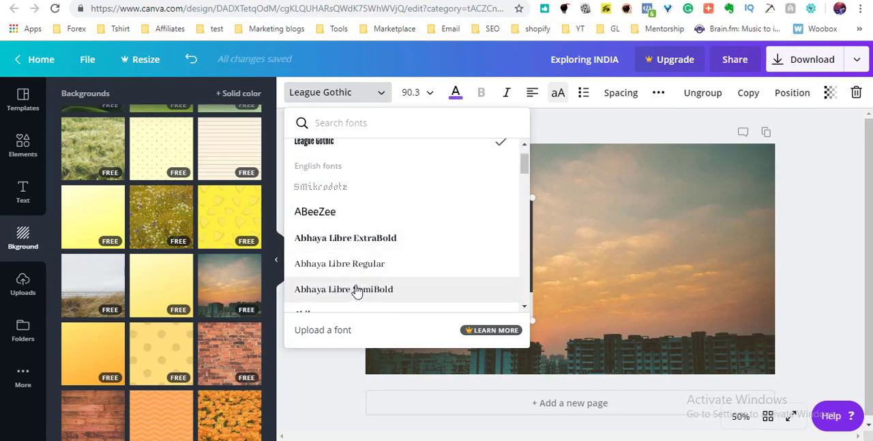
scroll(353, 288, down, 2)
click(349, 266)
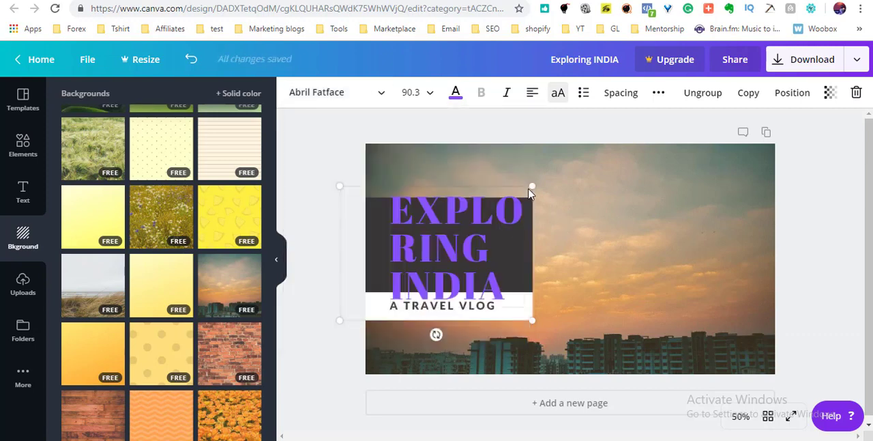
Shrink the grouped title block slightly and set the EXPLORING INDIA text to font size 36.
drag(531, 186, 521, 262)
double_click(508, 252)
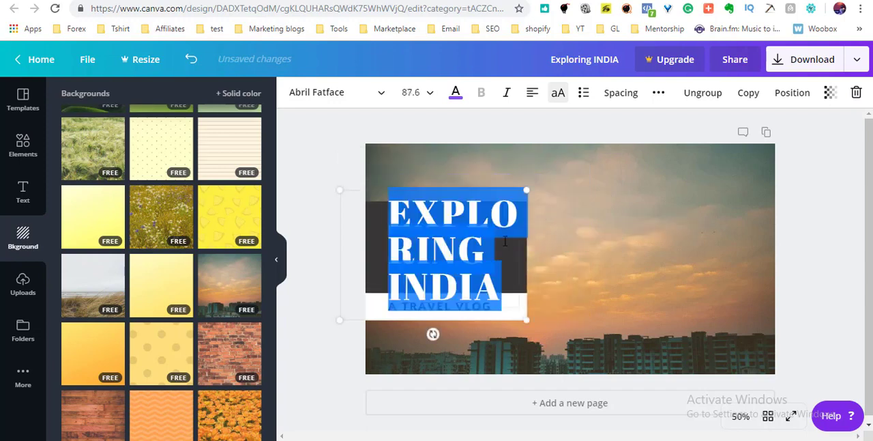
click(424, 96)
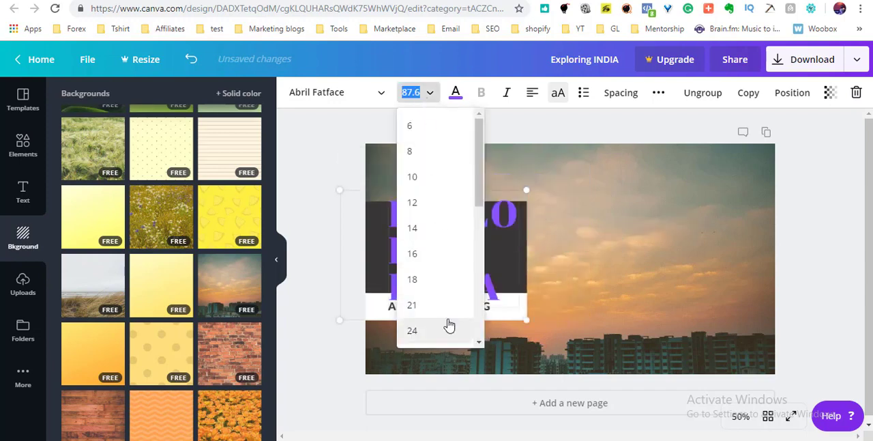
scroll(450, 324, down, 5)
scroll(429, 179, up, 2)
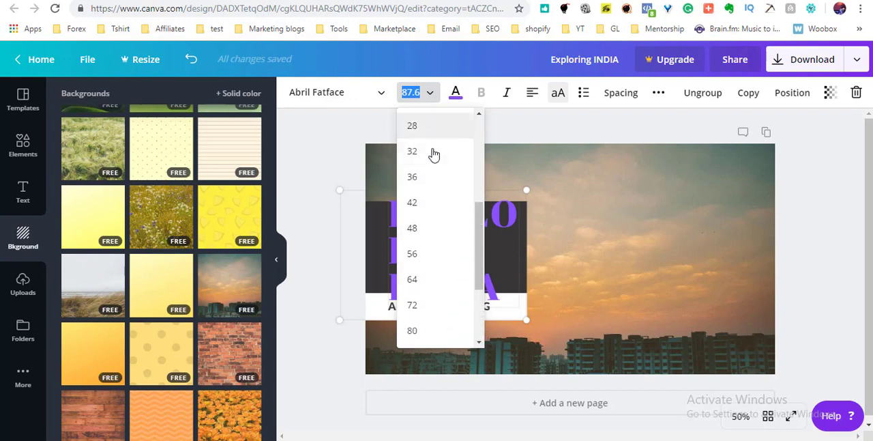
click(433, 169)
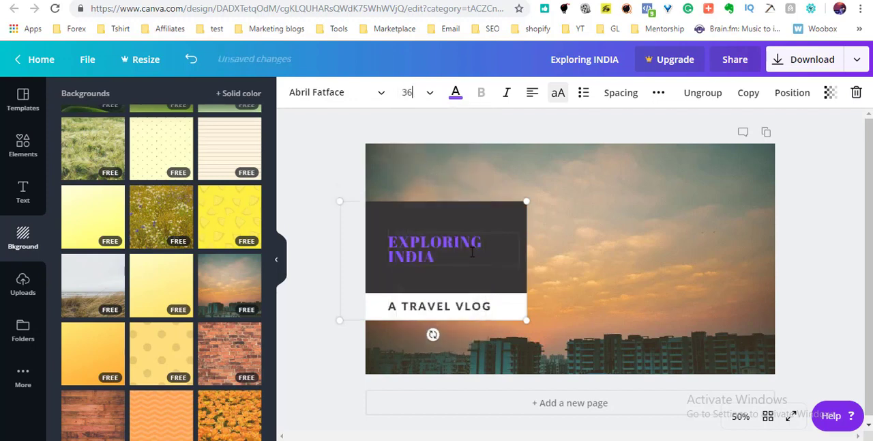
Change the EXPLORING INDIA text colour to white and enlarge the grouped title block slightly.
double_click(450, 257)
key(ctrl+a)
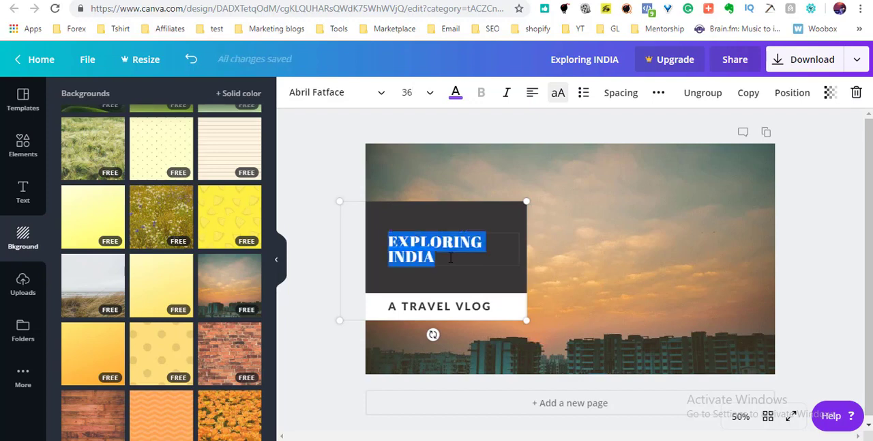
click(456, 94)
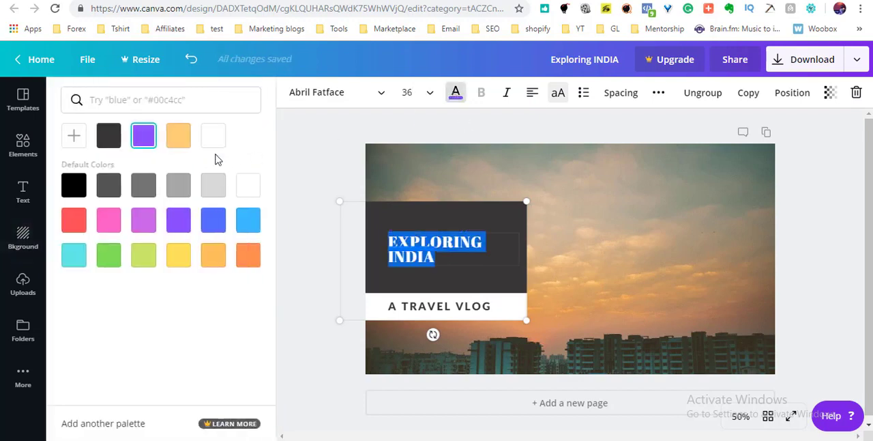
click(244, 190)
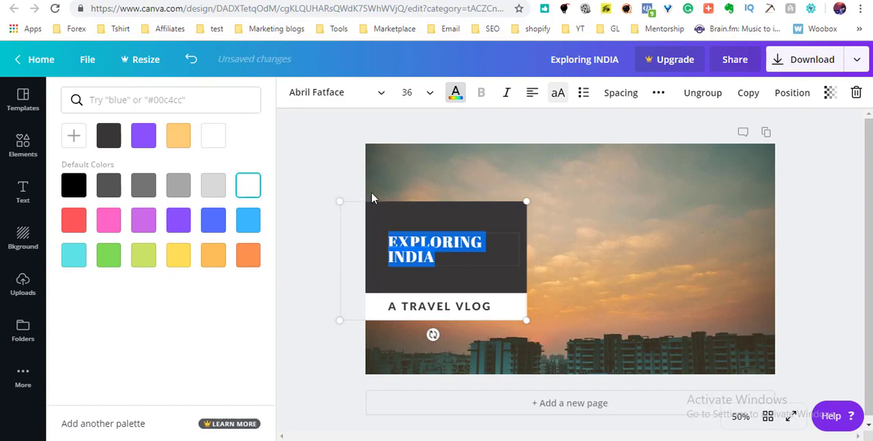
click(592, 257)
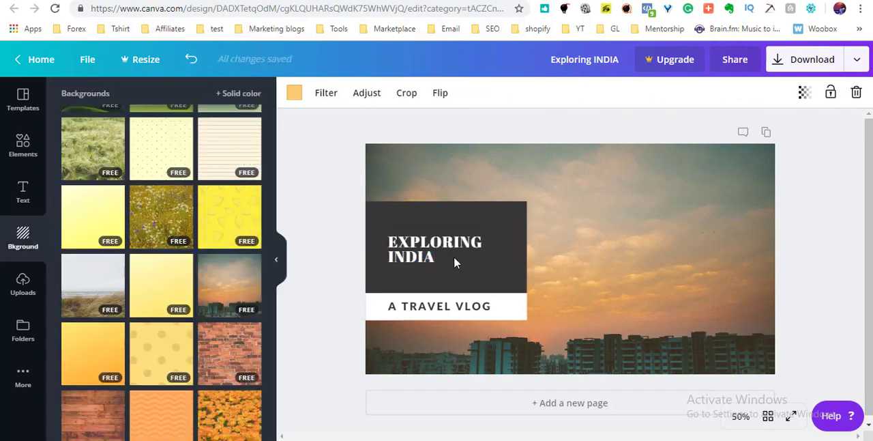
click(483, 268)
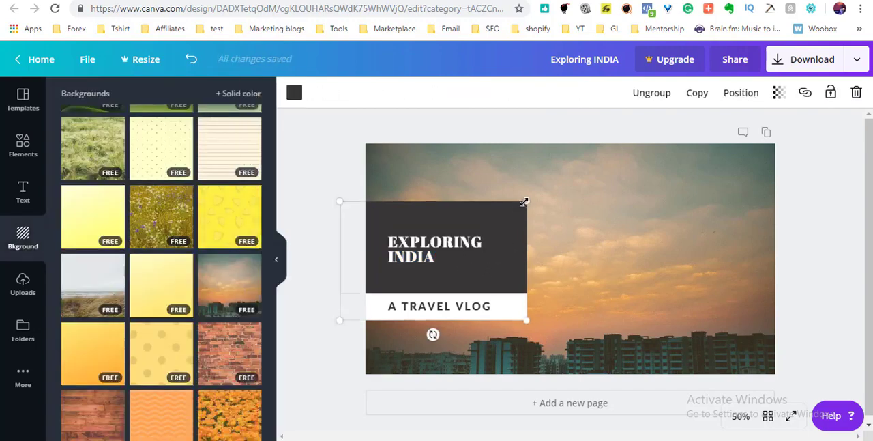
drag(521, 217, 548, 235)
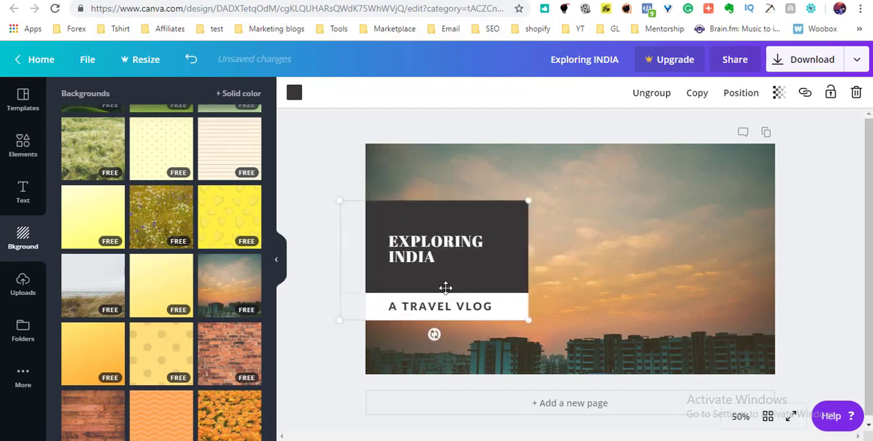
Replace the subtitle A TRAVEL VLOG with WE MAKE PRO.
click(451, 310)
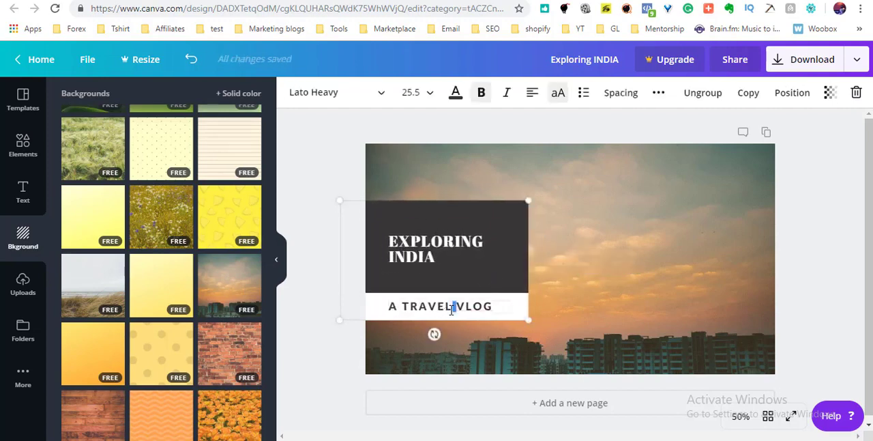
click(447, 308)
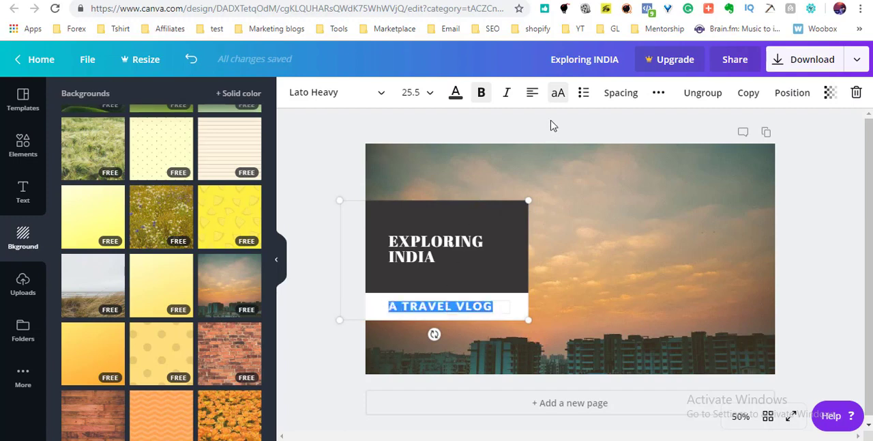
text(WE)
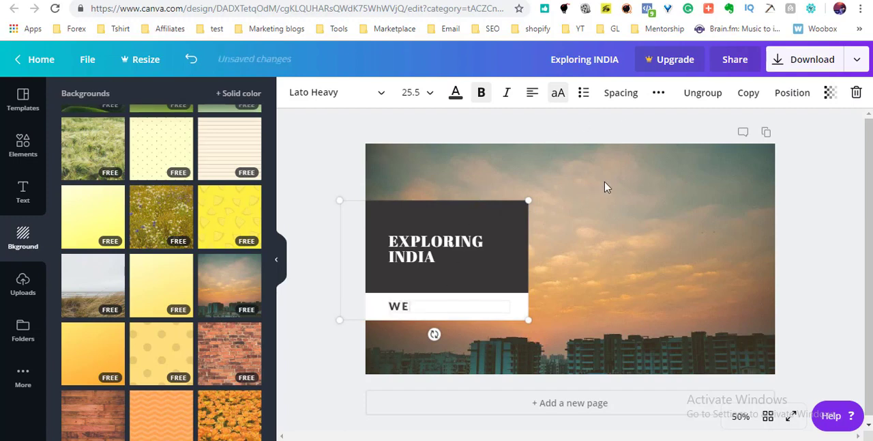
text( MAKE PRO)
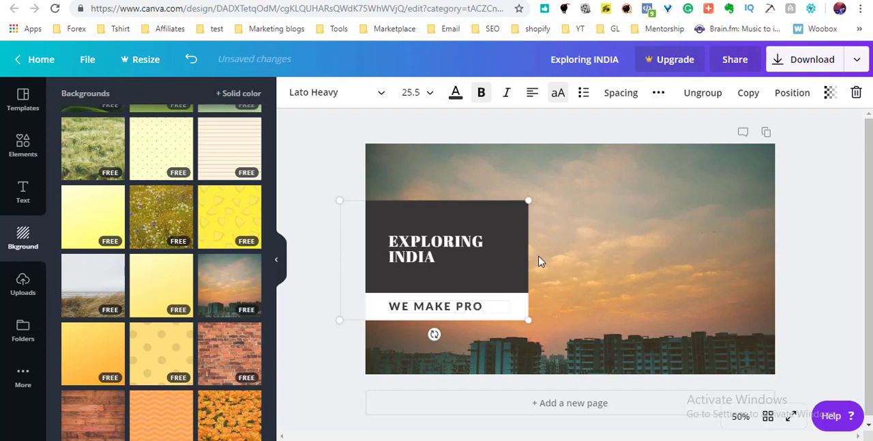
click(576, 255)
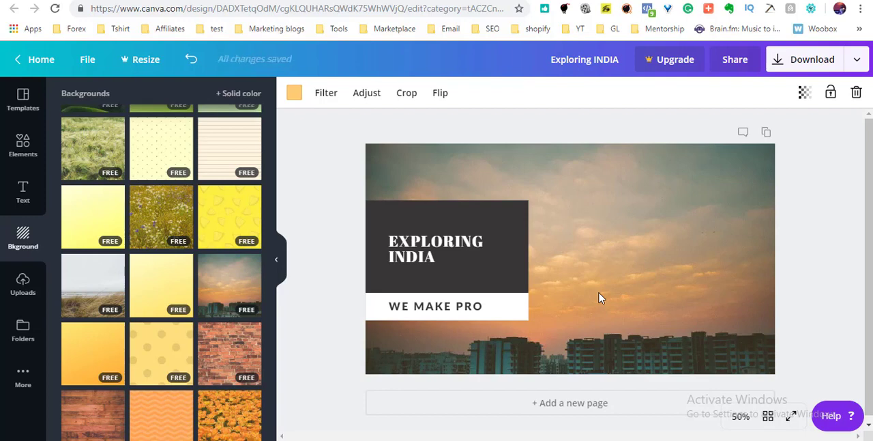
click(500, 260)
click(699, 235)
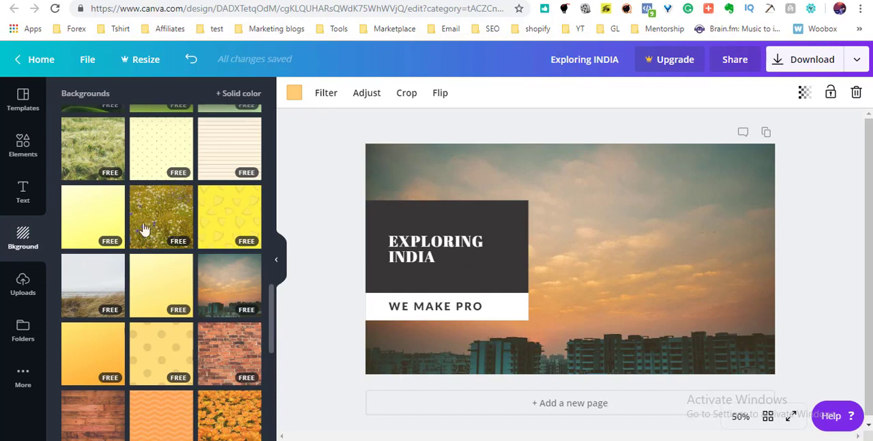
Upload the lounge photo with the seated man and laptop from the malaysia and china folder and add it to the design.
click(23, 285)
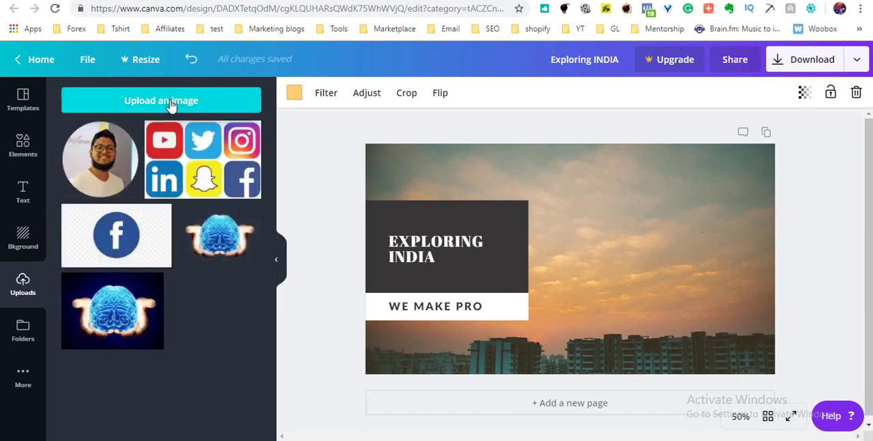
click(171, 106)
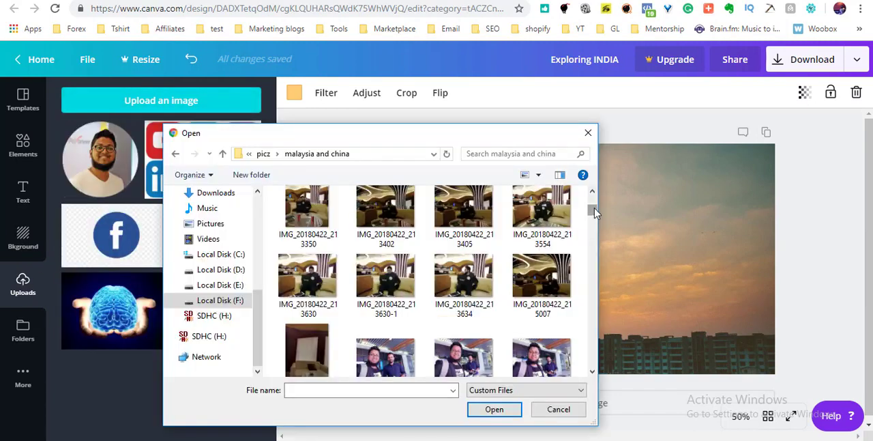
double_click(553, 280)
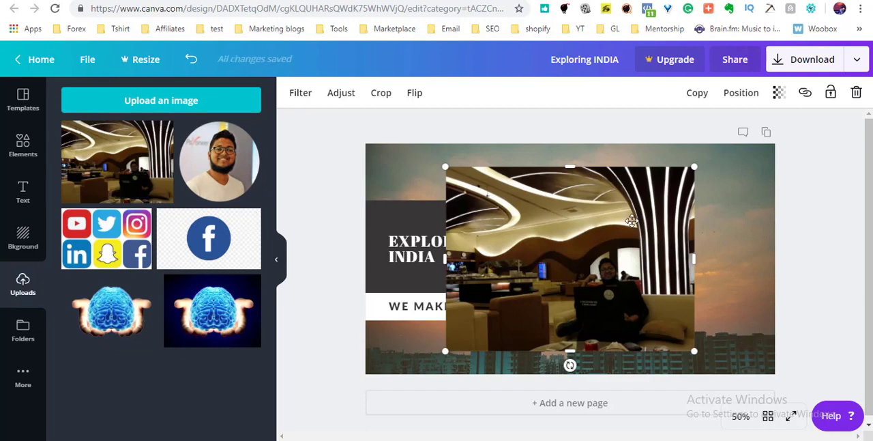
Enlarge the uploaded lounge photo to fill the whole canvas as the background behind the title block.
drag(637, 202, 650, 186)
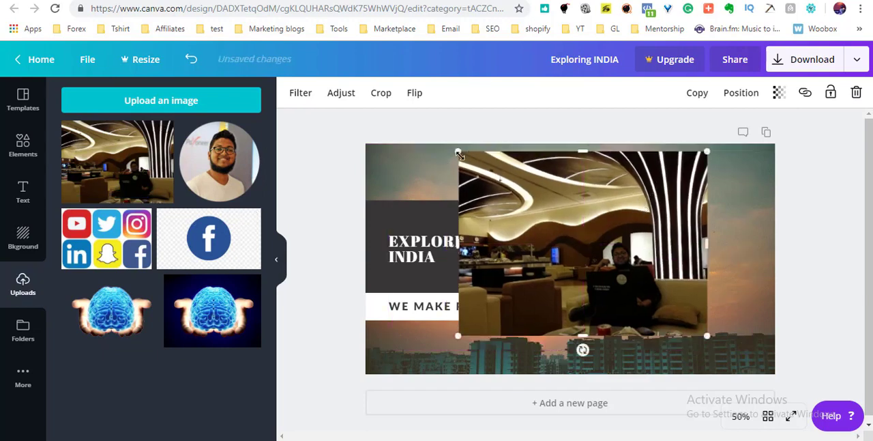
drag(458, 152, 296, 174)
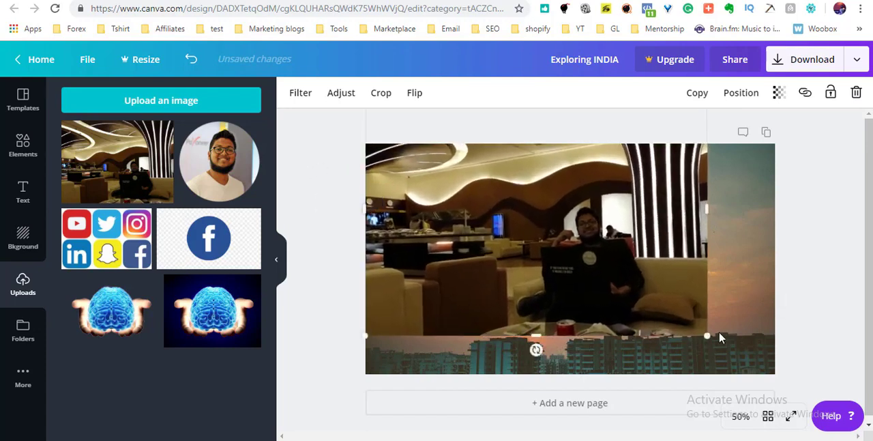
drag(707, 334, 762, 359)
drag(760, 311, 760, 311)
click(796, 218)
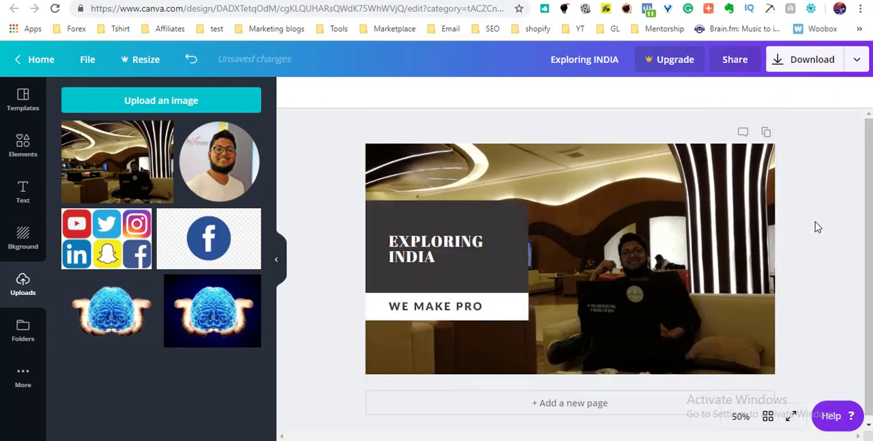
Italicize the whole EXPLORING INDIA title.
double_click(428, 255)
click(450, 252)
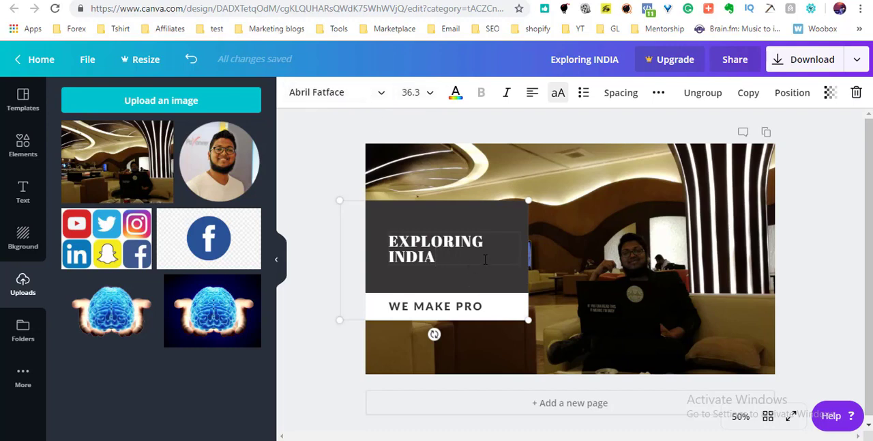
drag(440, 257, 338, 252)
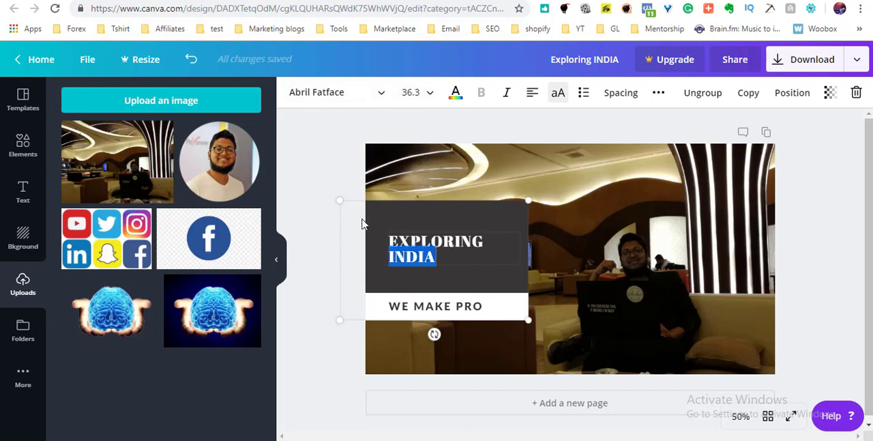
click(453, 256)
key(ctrl+a)
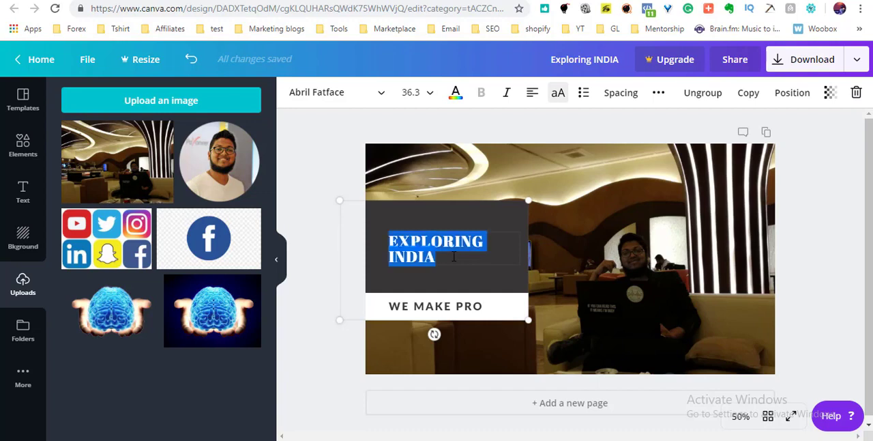
click(508, 96)
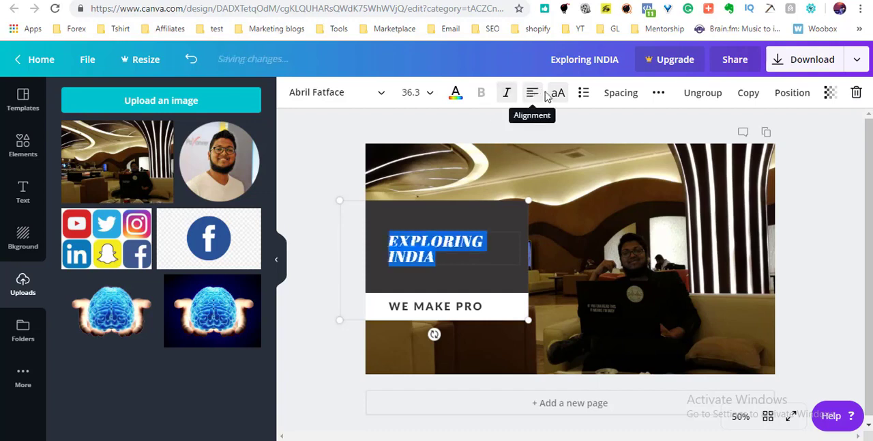
Try centring the EXPLORING INDIA title and cycle its alignment back to left.
click(534, 96)
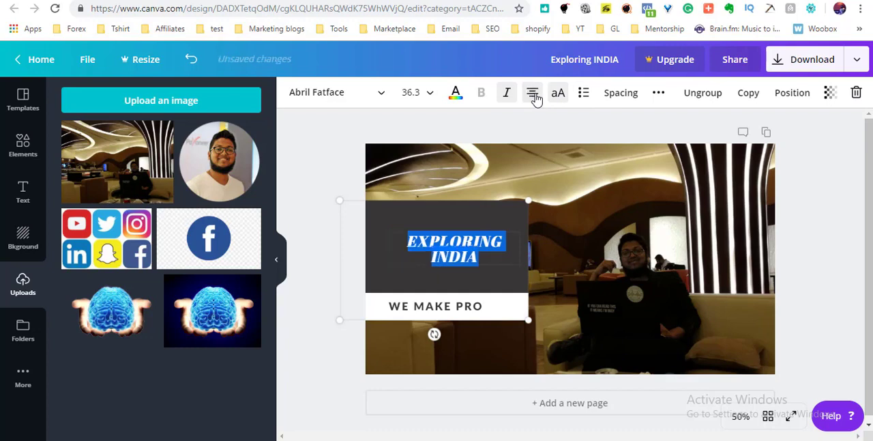
click(535, 96)
click(535, 96)
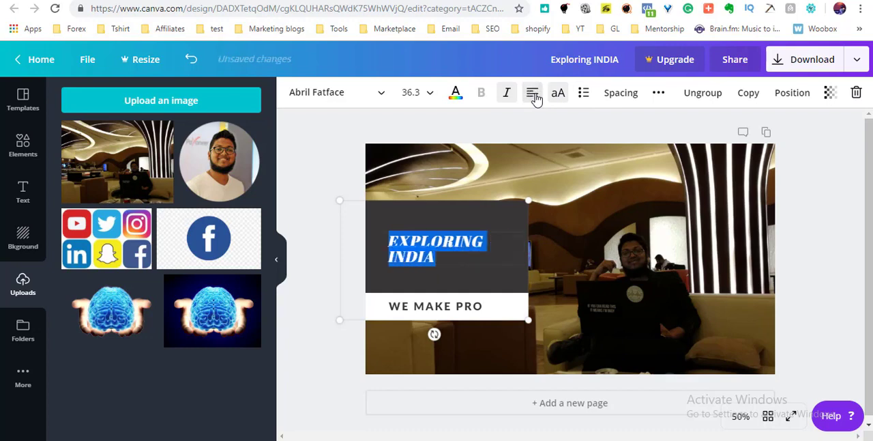
Tighten the letter spacing of the EXPLORING INDIA title and increase its line height.
click(627, 94)
drag(692, 136, 706, 156)
click(656, 93)
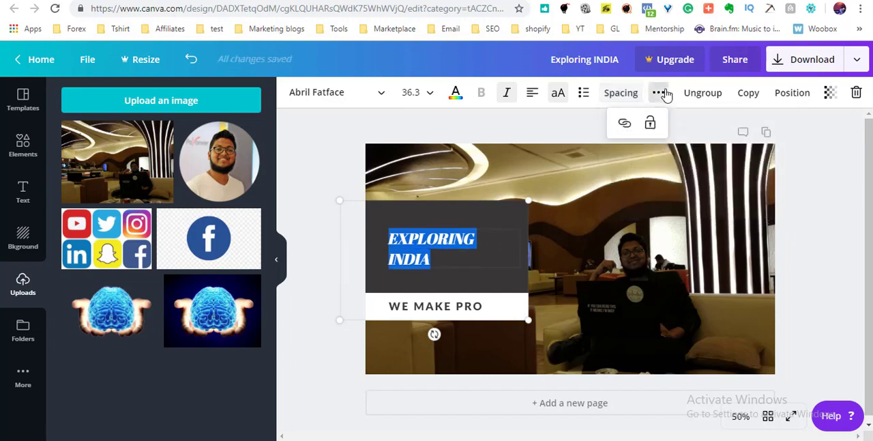
click(659, 93)
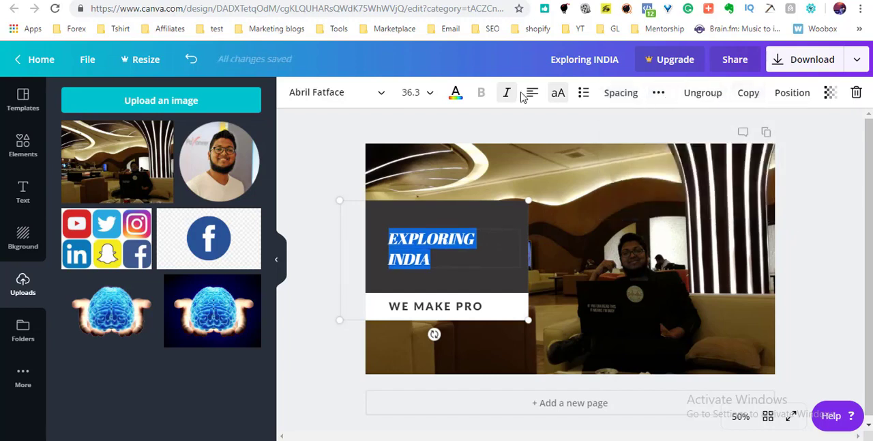
click(326, 135)
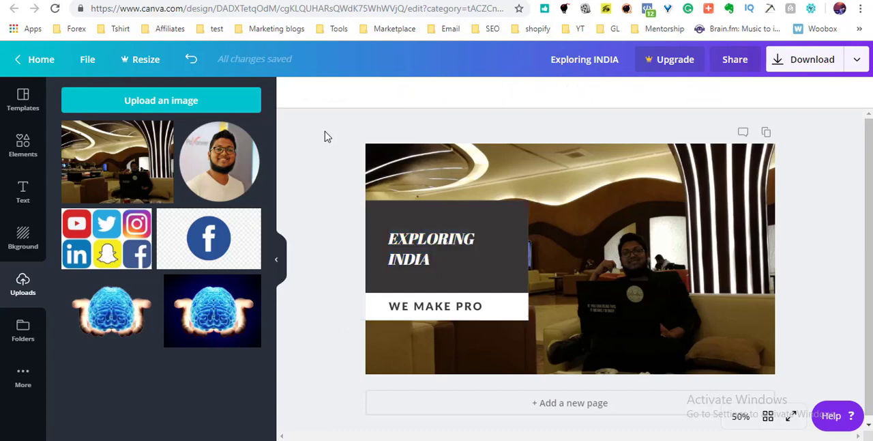
Change the font of the whole EXPLORING INDIA title to Lato Heavy.
click(414, 264)
double_click(414, 261)
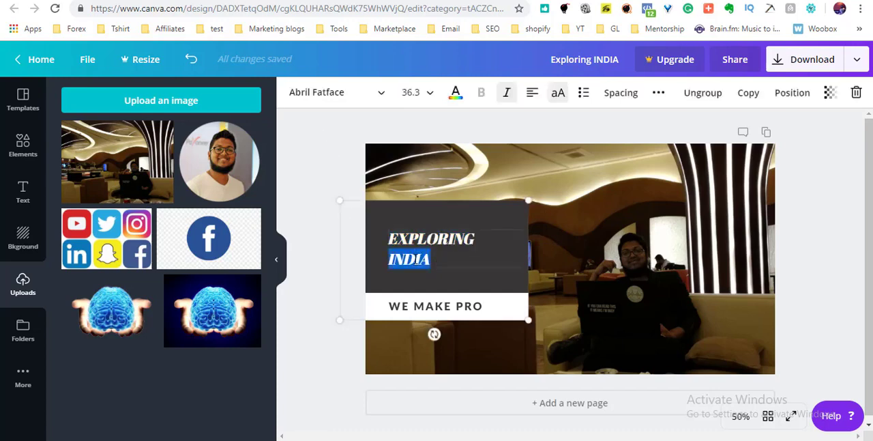
triple_click(417, 260)
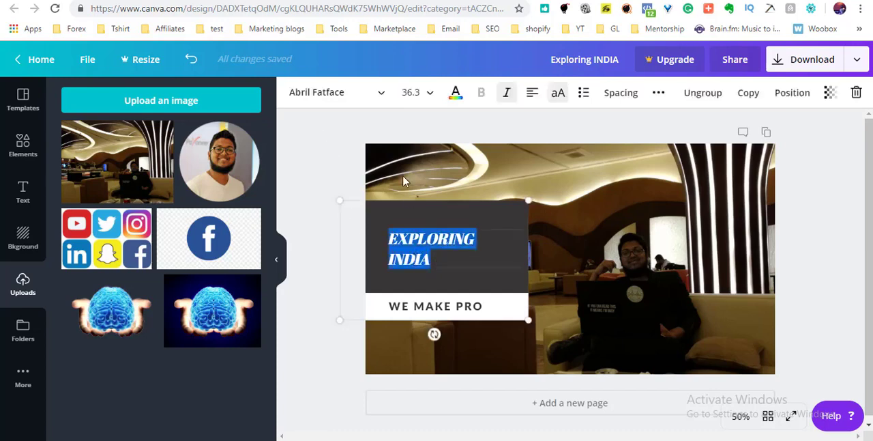
click(373, 101)
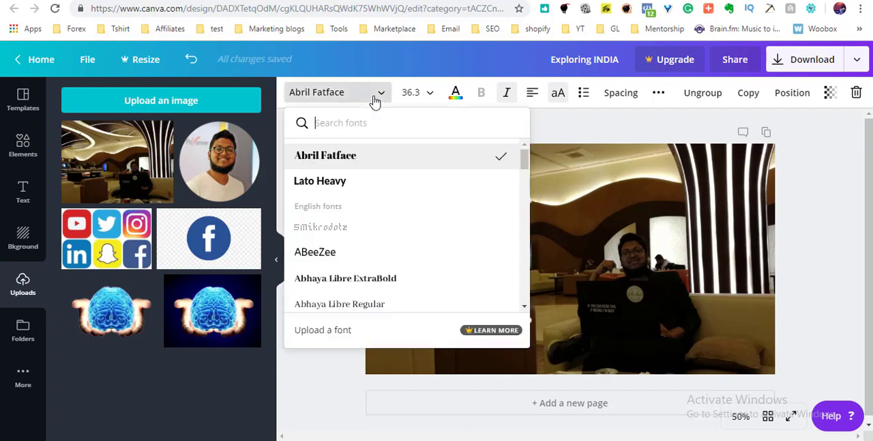
click(371, 191)
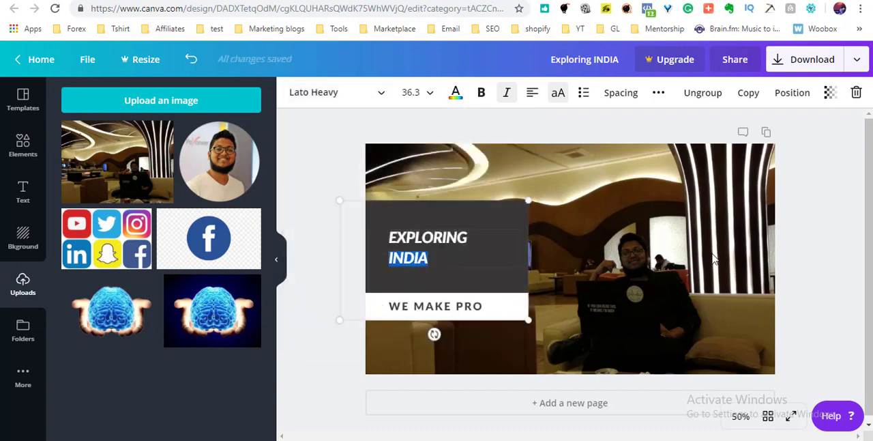
Replace the word INDIA in the title with CHINA.
text(CHINA)
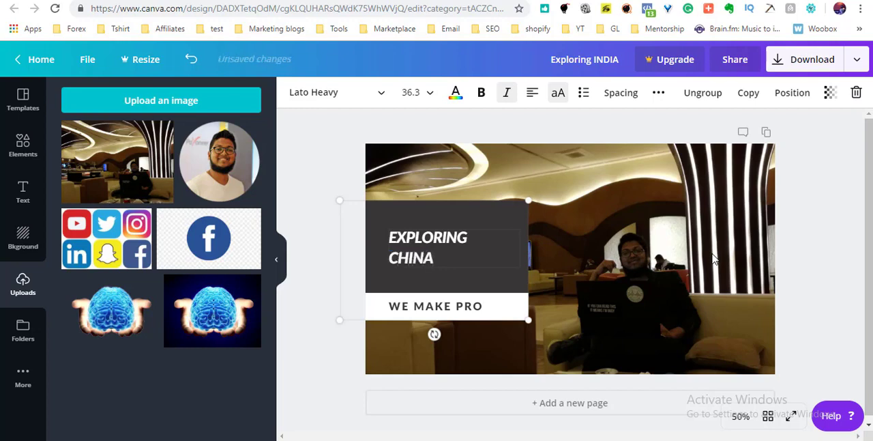
click(824, 245)
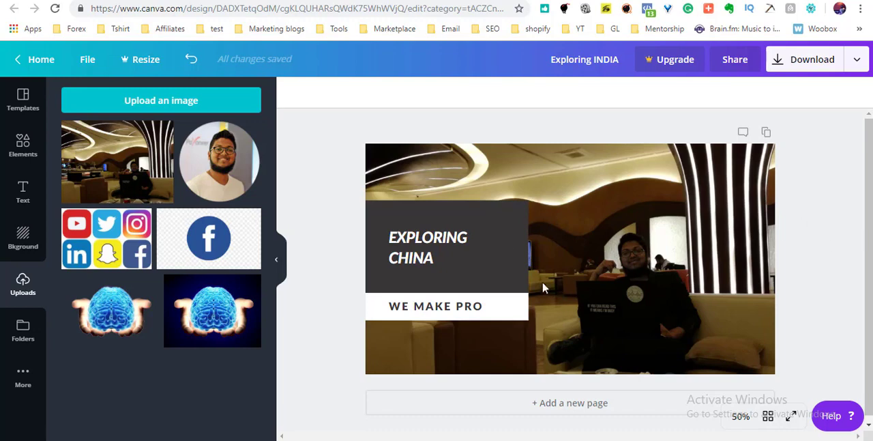
Download the finished thumbnail as a PNG file.
click(798, 65)
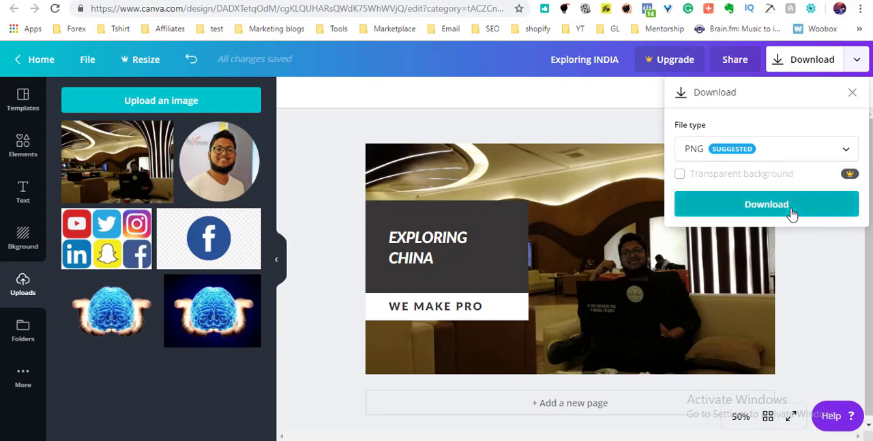
click(792, 213)
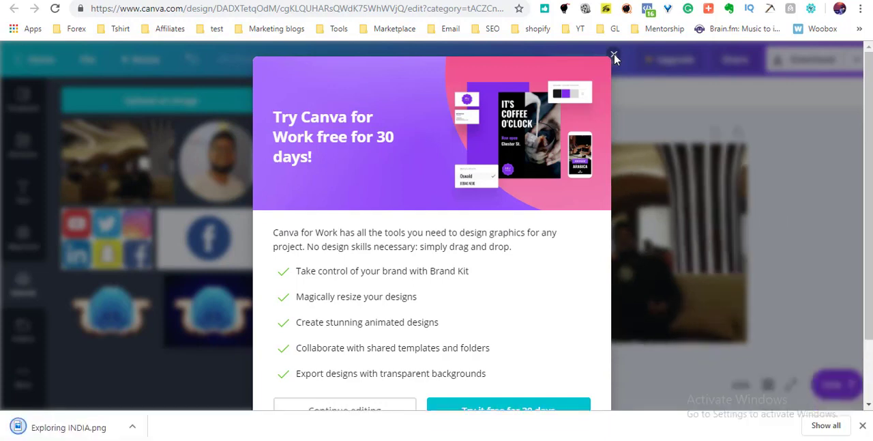
Dismiss the Canva for Work offer and delete the dark title box and the white subtitle box from the thumbnail.
click(614, 55)
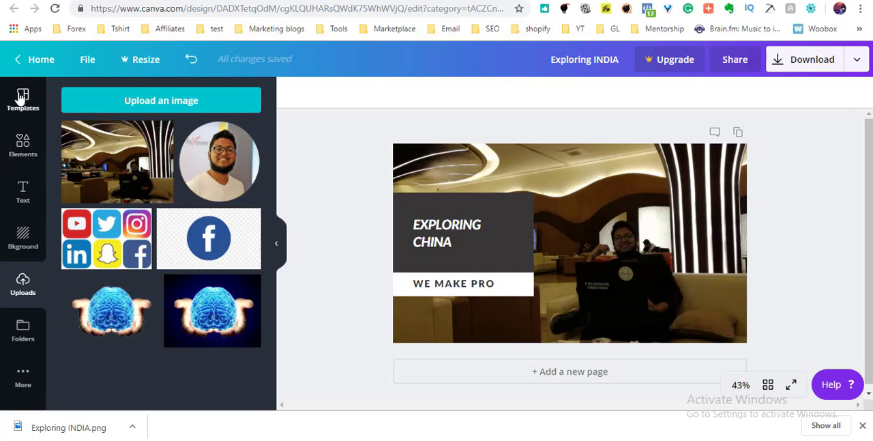
click(512, 248)
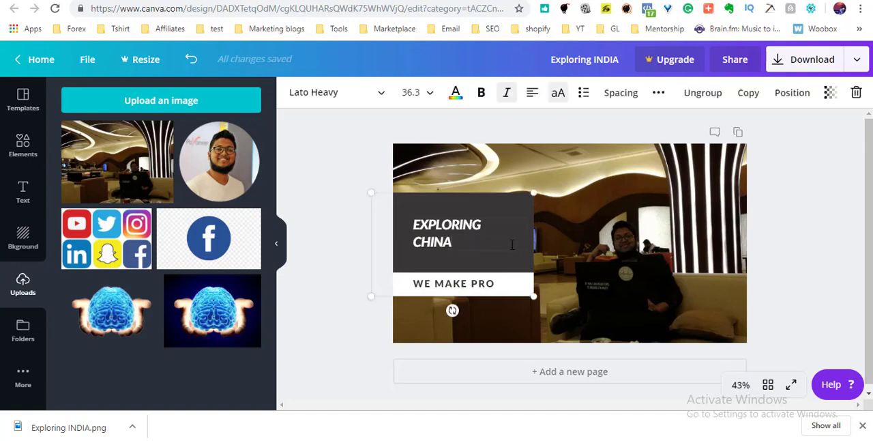
key(Delete)
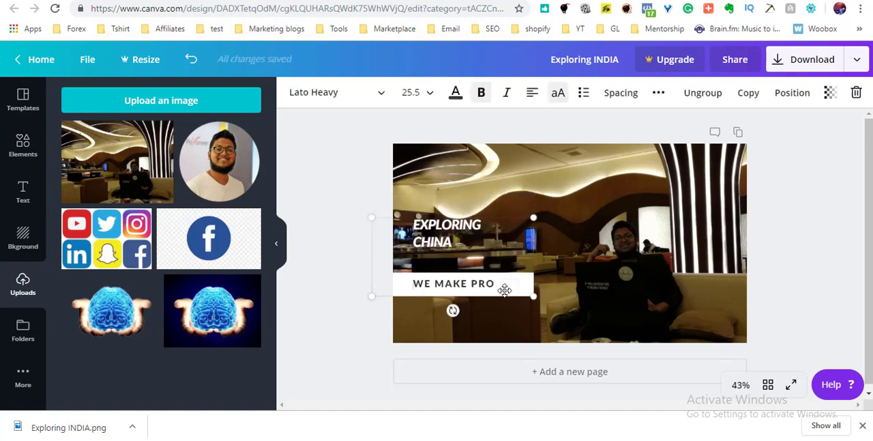
key(Delete)
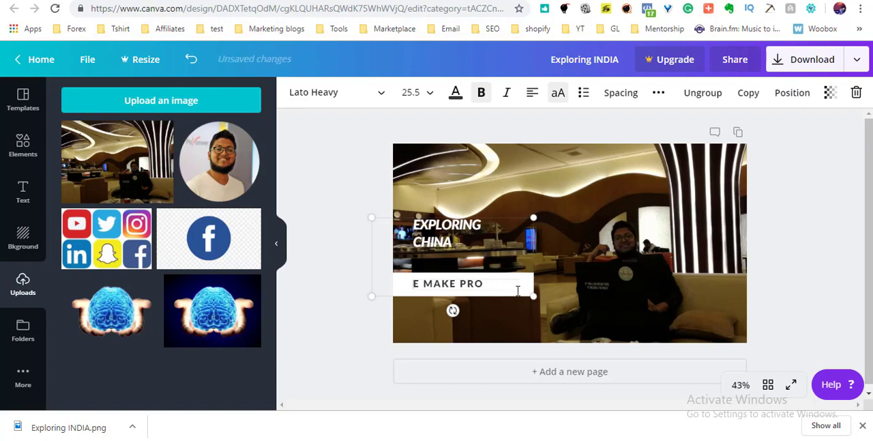
click(522, 287)
key(Delete)
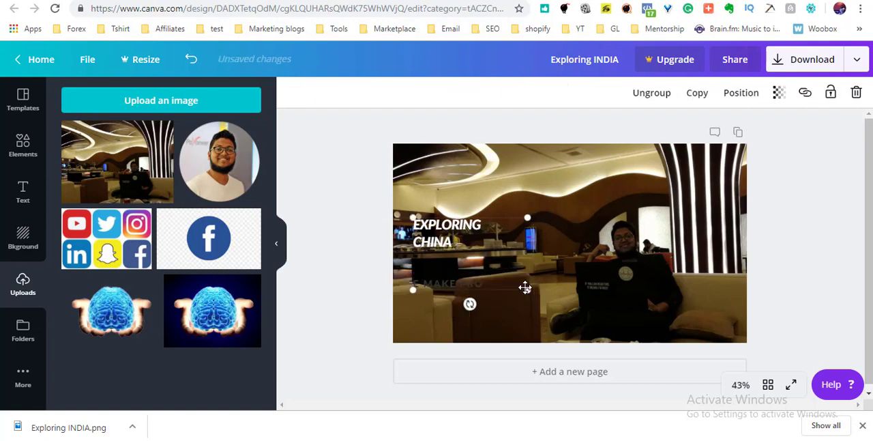
Delete the grouped title and subtitle text so that only the background photo is left on the page.
click(496, 218)
key(Delete)
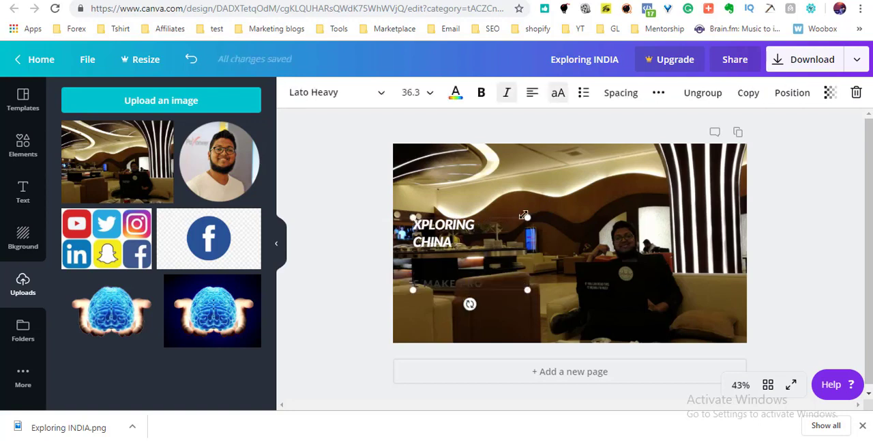
click(459, 284)
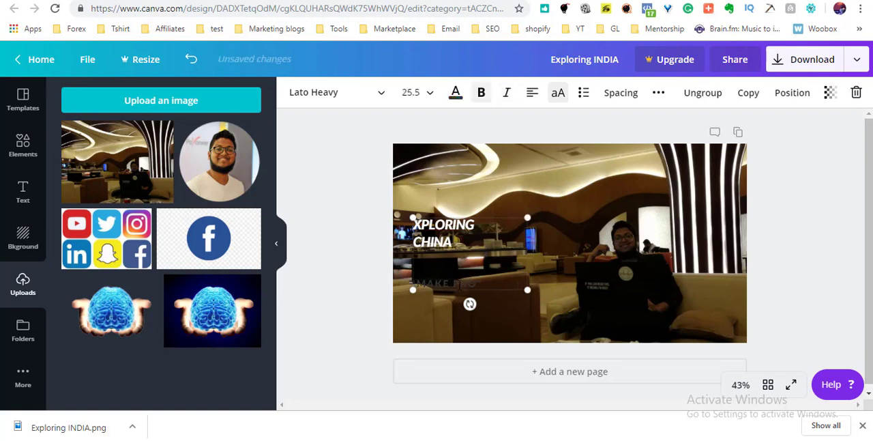
click(559, 310)
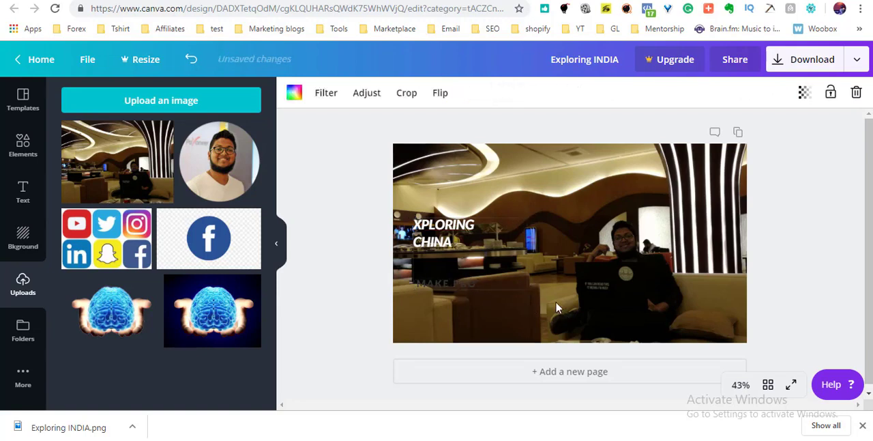
click(438, 227)
key(Delete)
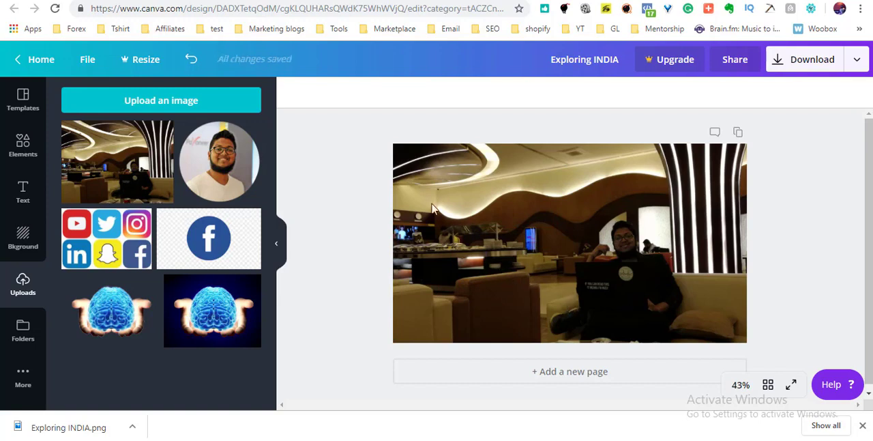
click(598, 224)
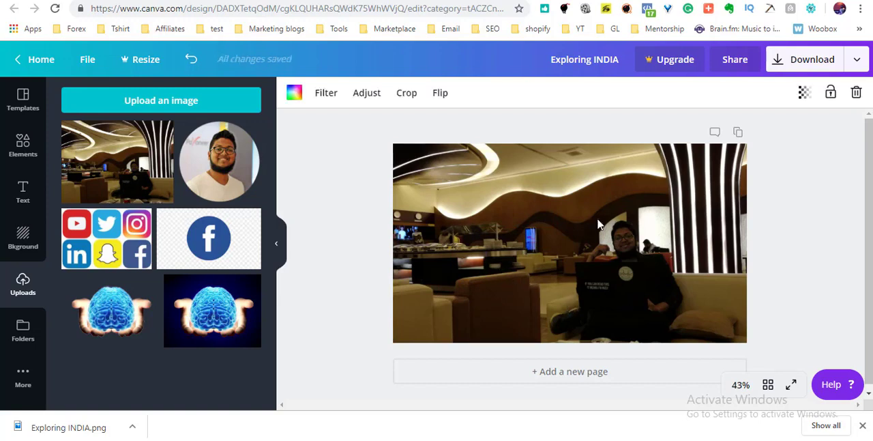
Search the templates for FACEBOOK COVER.
click(23, 109)
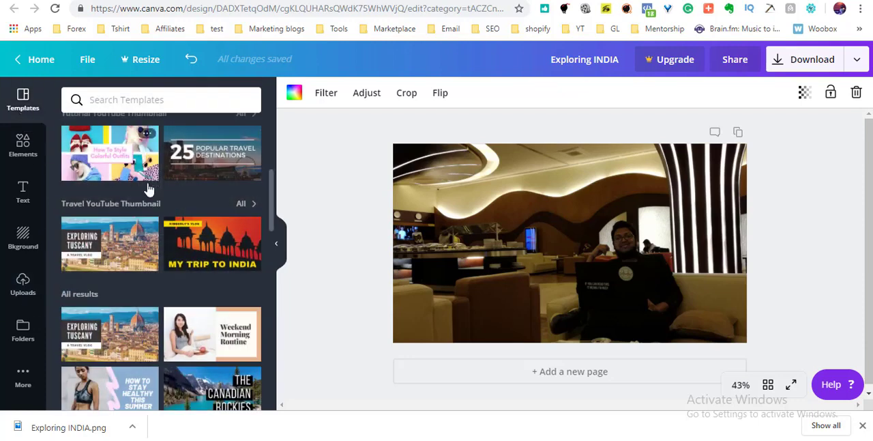
scroll(266, 154, up, 4)
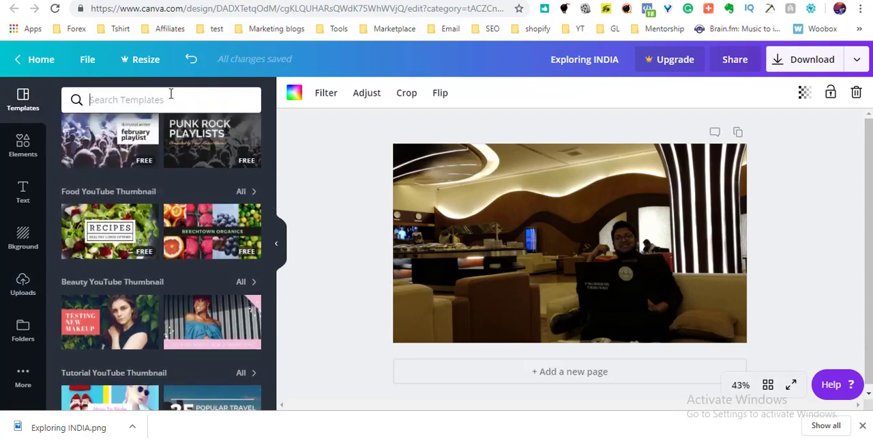
text(FACEB)
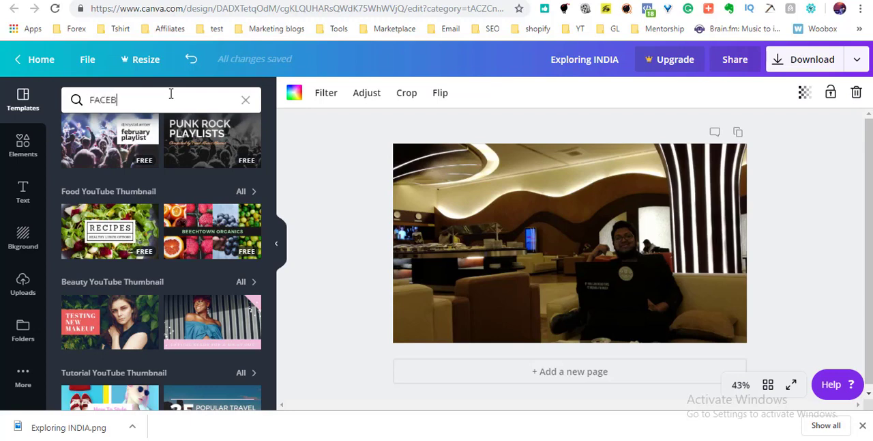
text(OOK COVER)
key(Return)
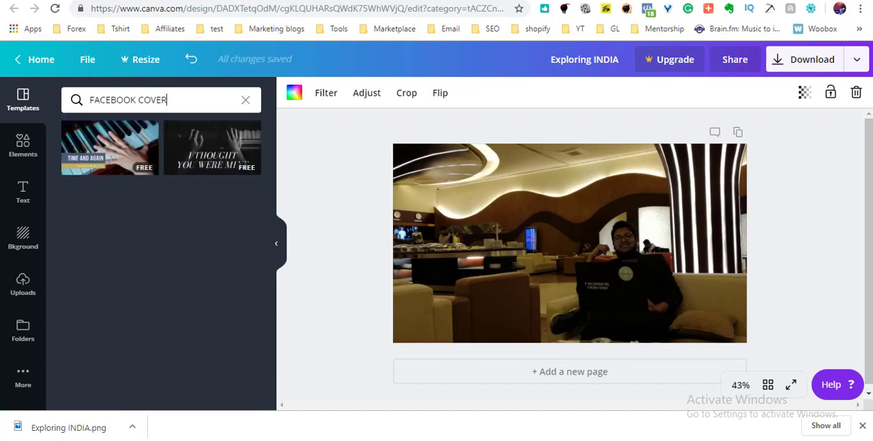
Try the TIME AND AGAIN piano template on the page and undo the change.
click(115, 150)
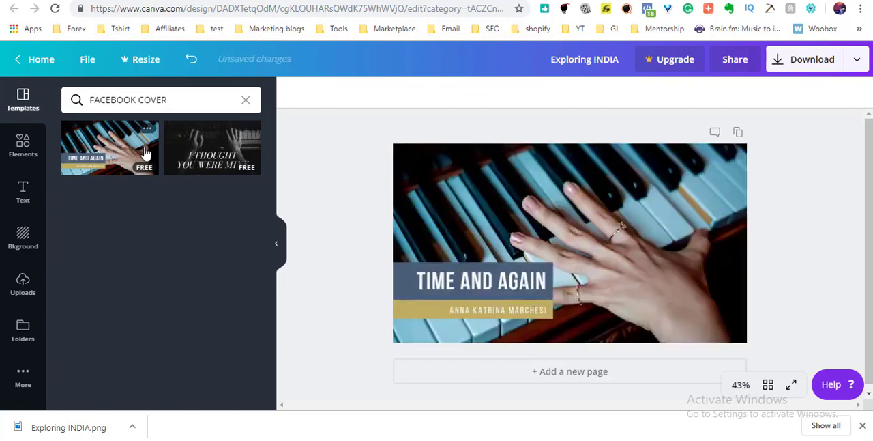
click(536, 223)
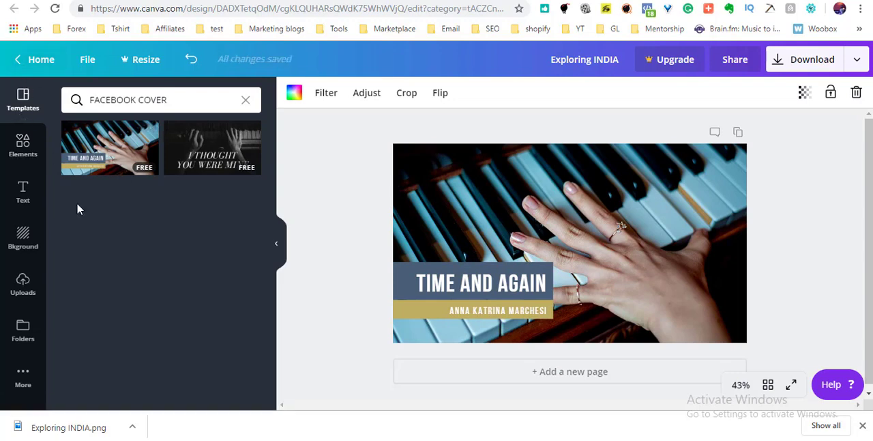
click(190, 60)
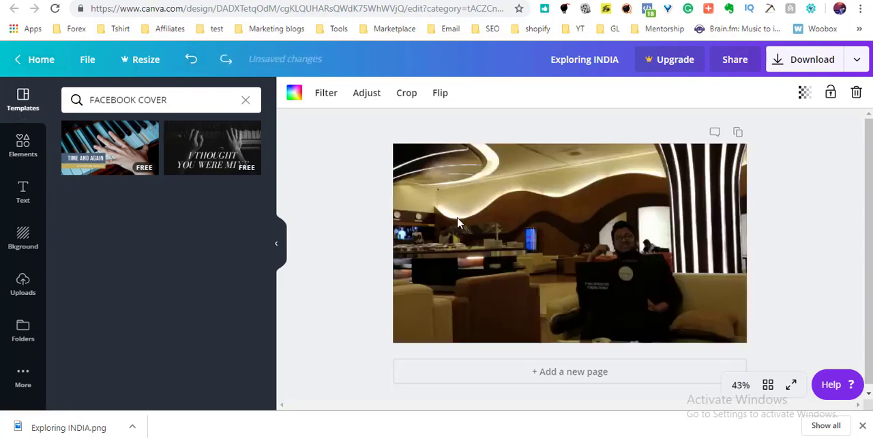
Add a line chart from the chart elements over the photo and shrink it slightly.
click(24, 147)
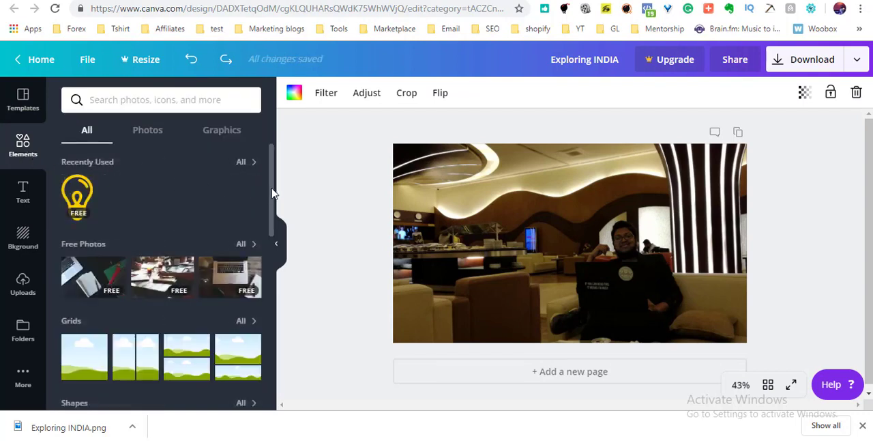
drag(271, 193, 271, 247)
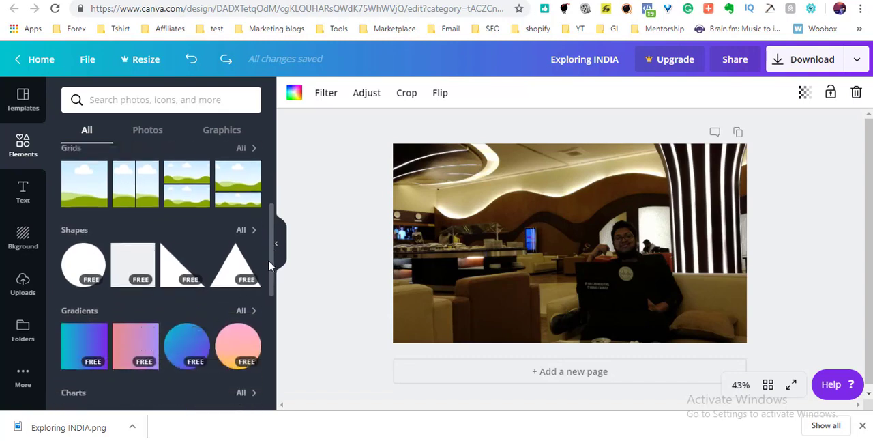
scroll(270, 268, down, 3)
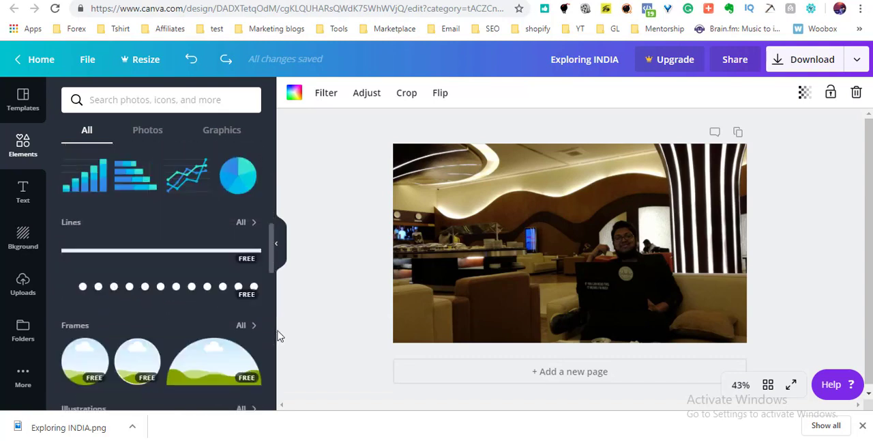
scroll(214, 310, up, 1)
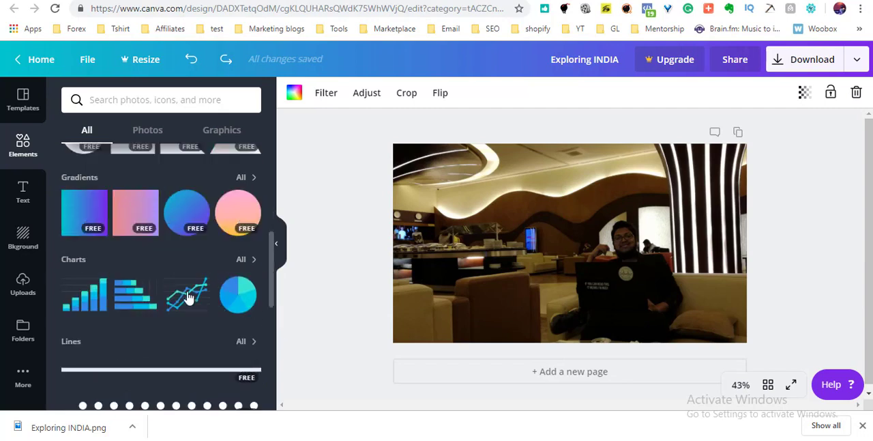
click(189, 296)
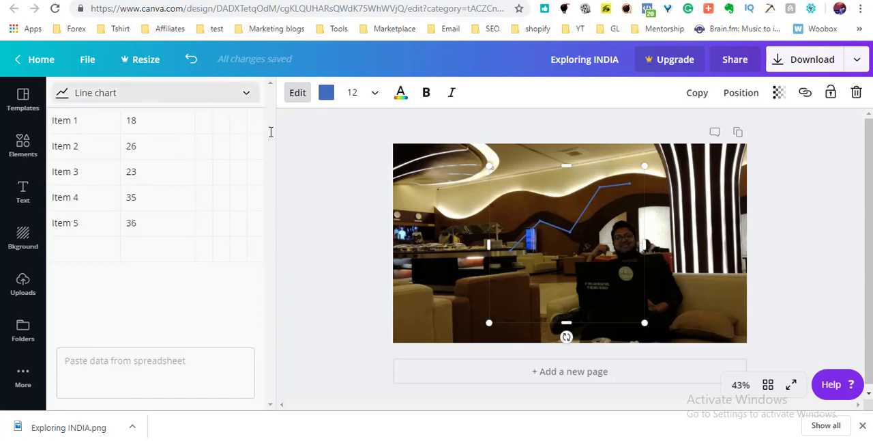
mouse_move(634, 177)
mouse_down()
mouse_move(585, 227)
mouse_move(641, 172)
mouse_up()
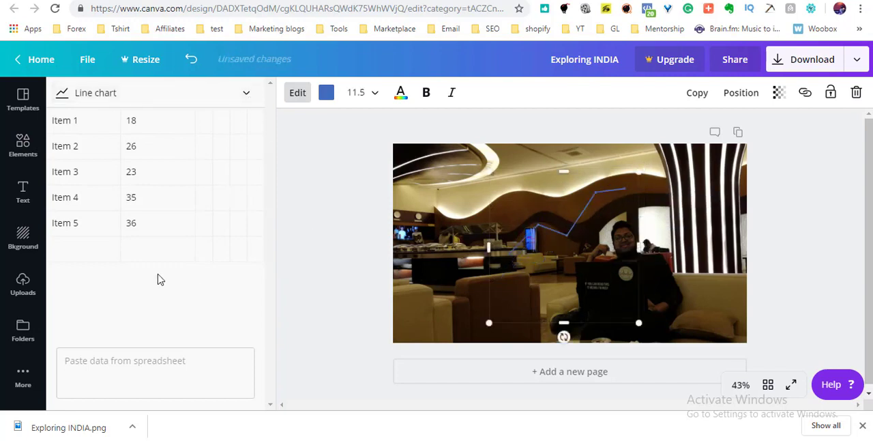
Add the binoculars illustration, shrink it to a small size and place it in the photo's lower-right corner.
click(30, 146)
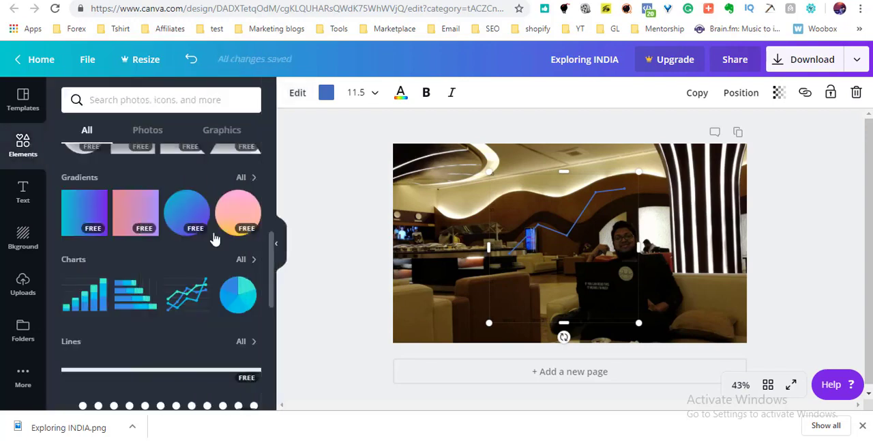
drag(270, 270, 266, 348)
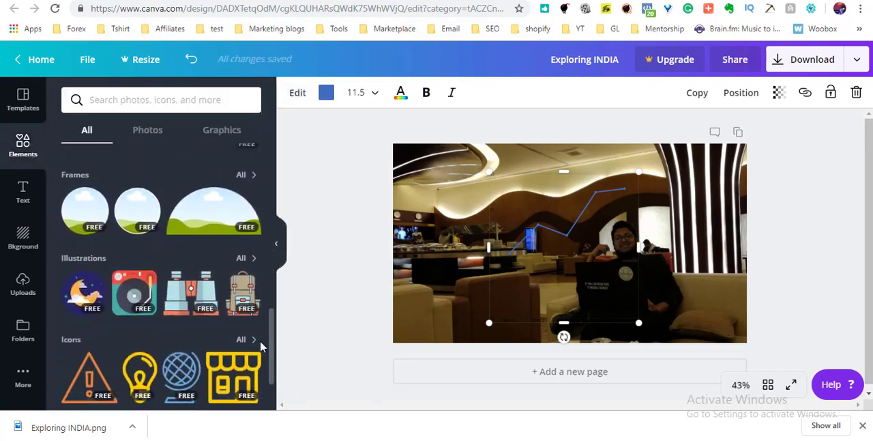
click(191, 294)
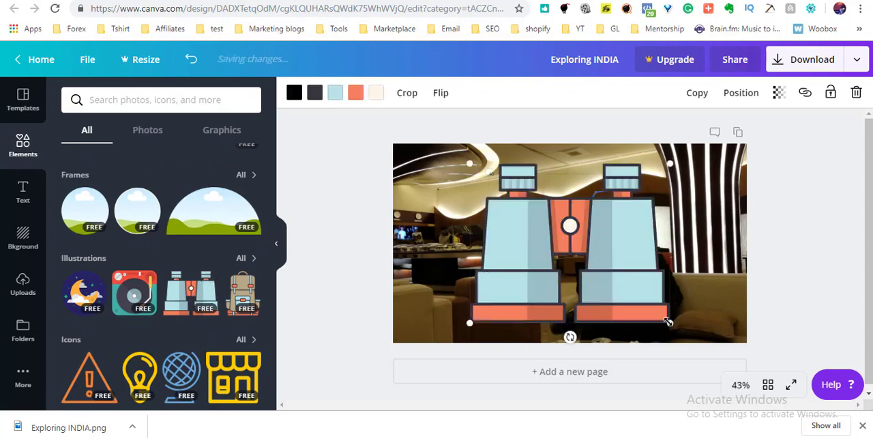
drag(667, 321, 534, 207)
drag(535, 206, 745, 324)
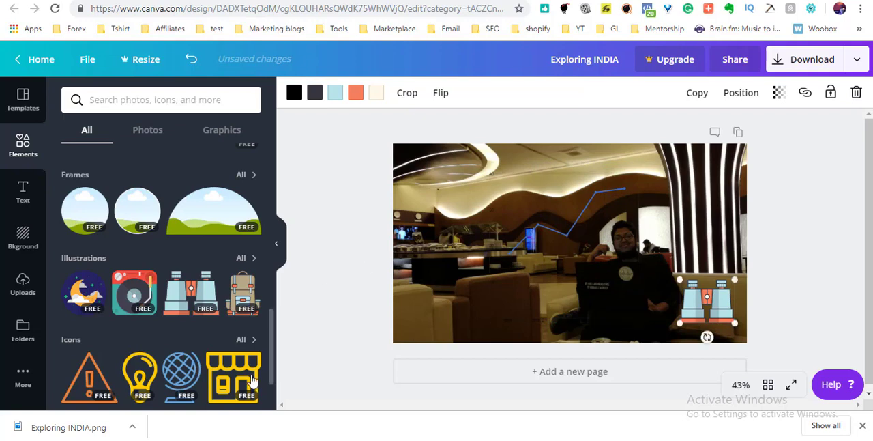
Show all icons, add the yellow briefcase icon, and place it at small size in the photo's lower-left corner.
drag(273, 347, 273, 379)
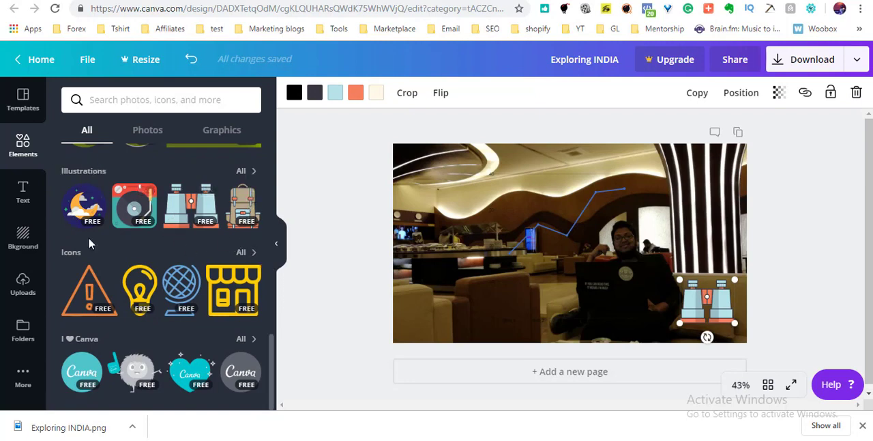
click(242, 252)
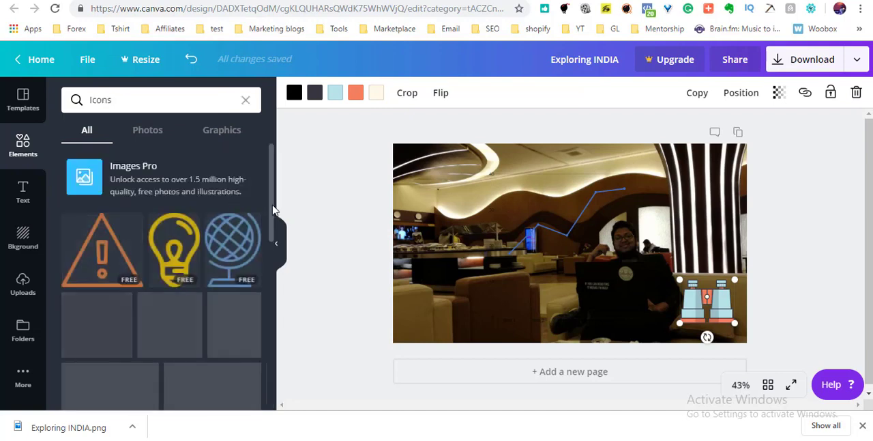
scroll(271, 226, down, 1)
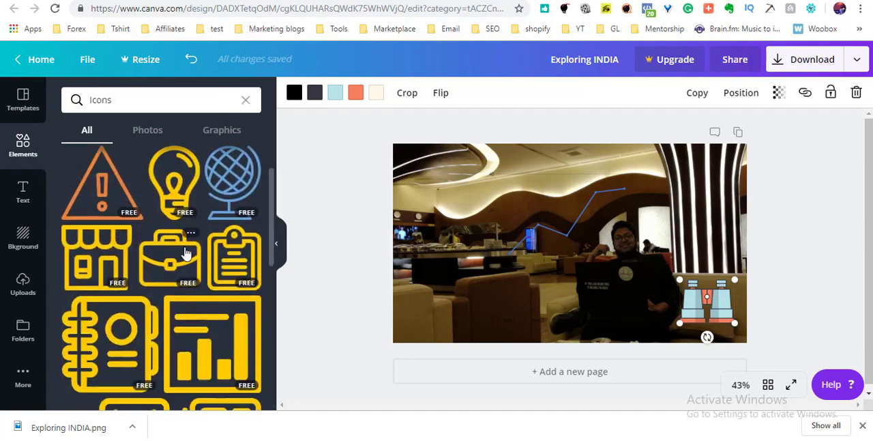
click(185, 254)
drag(651, 164, 544, 273)
drag(514, 309, 442, 325)
Add the yellow dollar speech-bubble icon, shrink it and place it just right of the briefcase icon.
scroll(270, 273, down, 3)
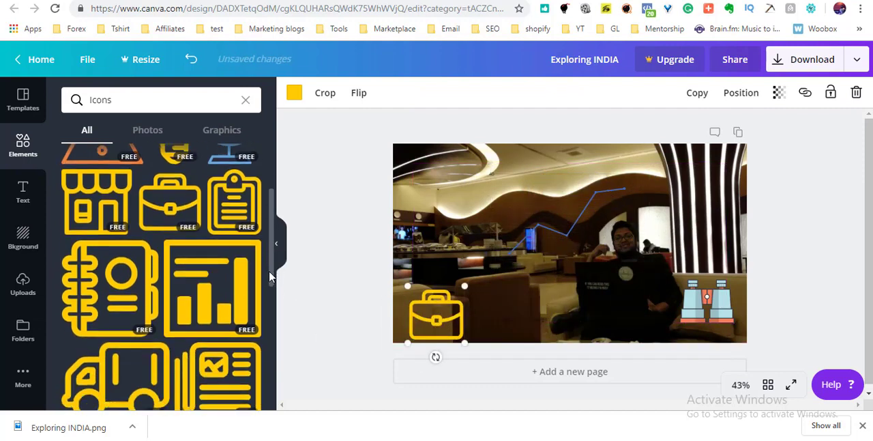
scroll(269, 313, down, 3)
scroll(267, 312, up, 2)
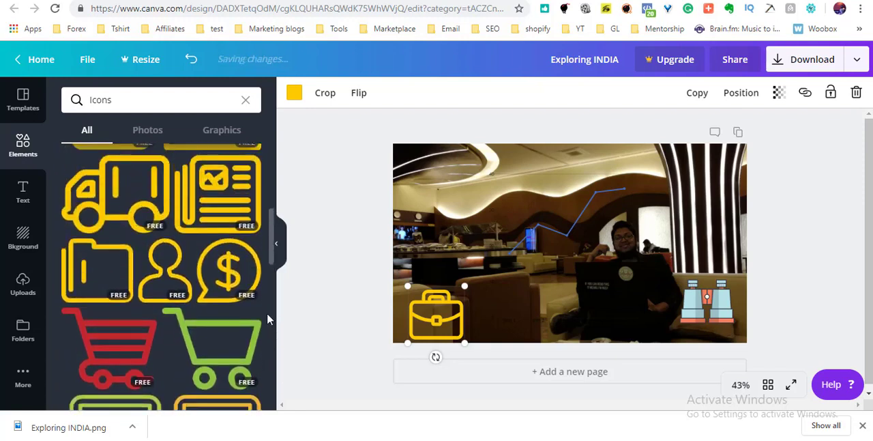
click(244, 274)
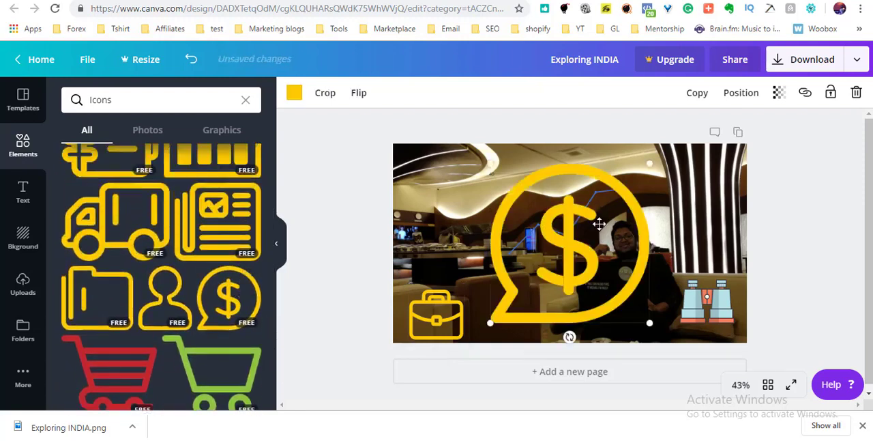
drag(512, 188, 507, 318)
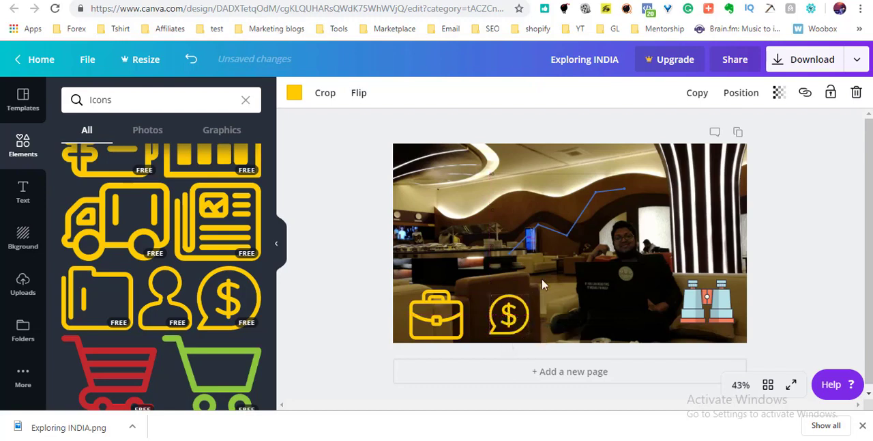
drag(272, 249, 278, 152)
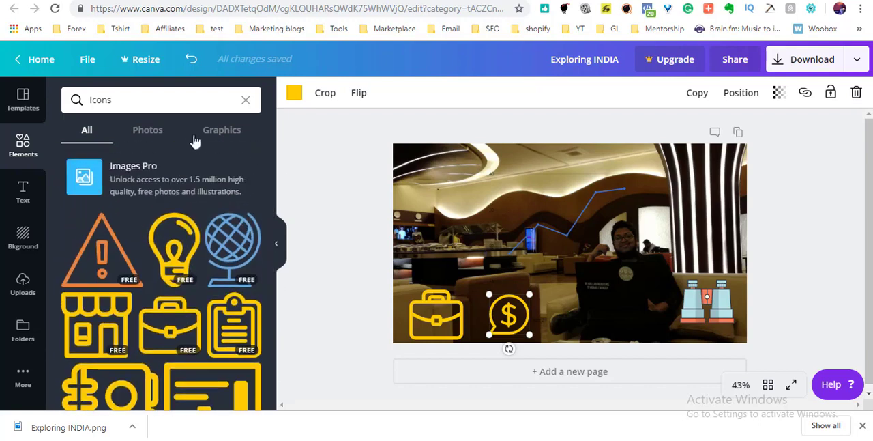
Add the blue and grey circles graphic from the icon graphics results and shift it lower over the photo.
click(164, 132)
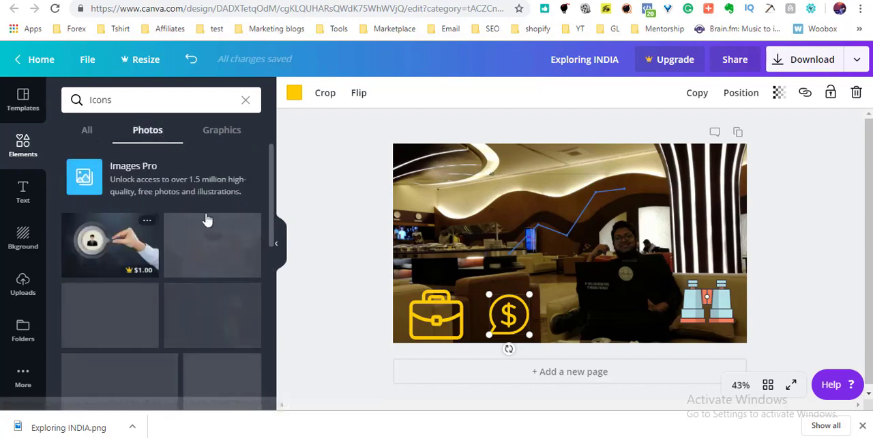
drag(273, 227, 262, 153)
click(212, 132)
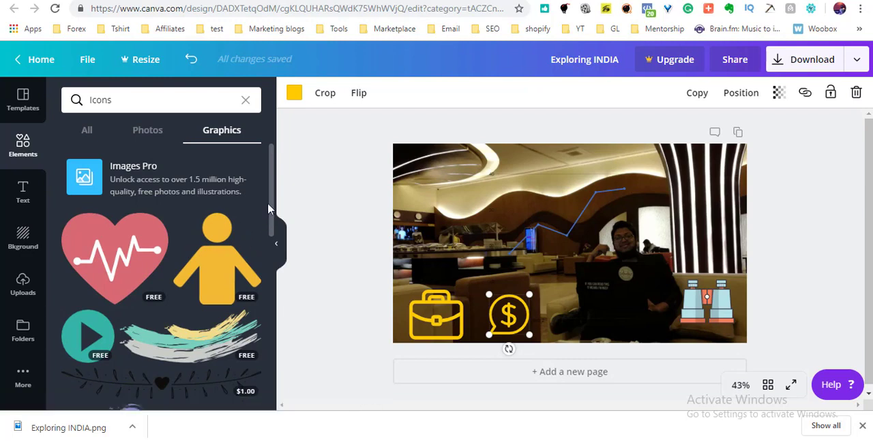
drag(273, 205, 271, 253)
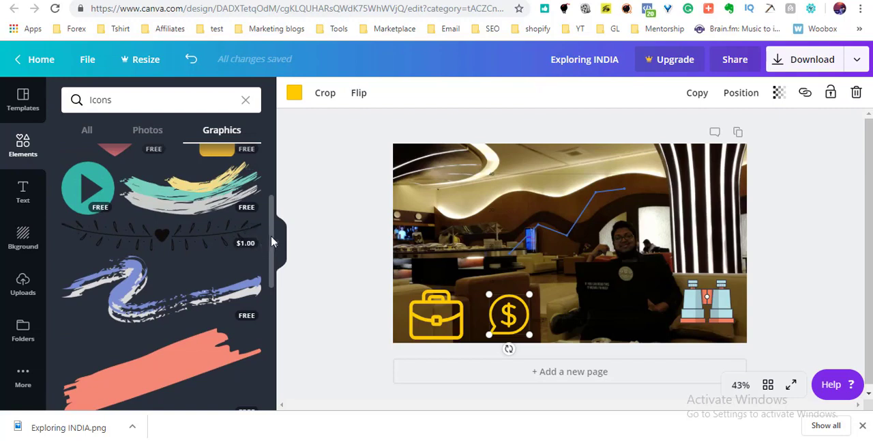
scroll(271, 241, down, 3)
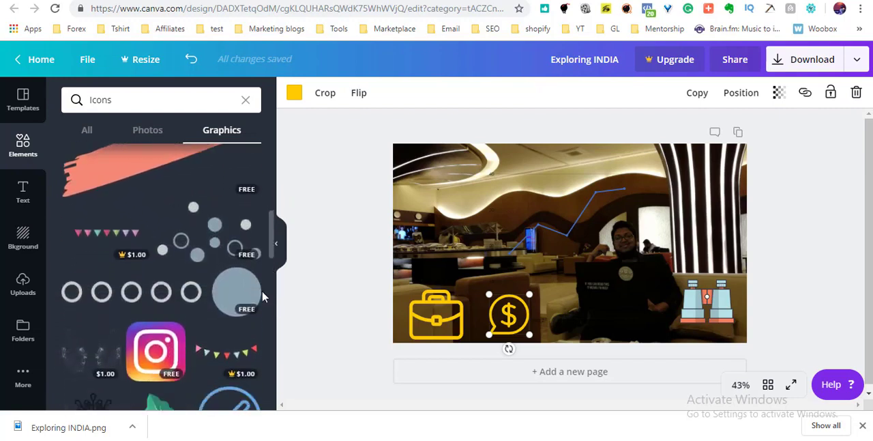
click(203, 244)
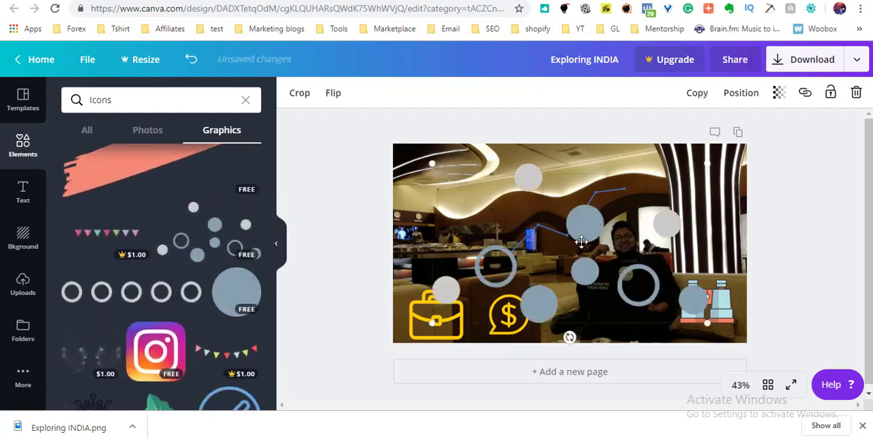
drag(641, 212, 628, 253)
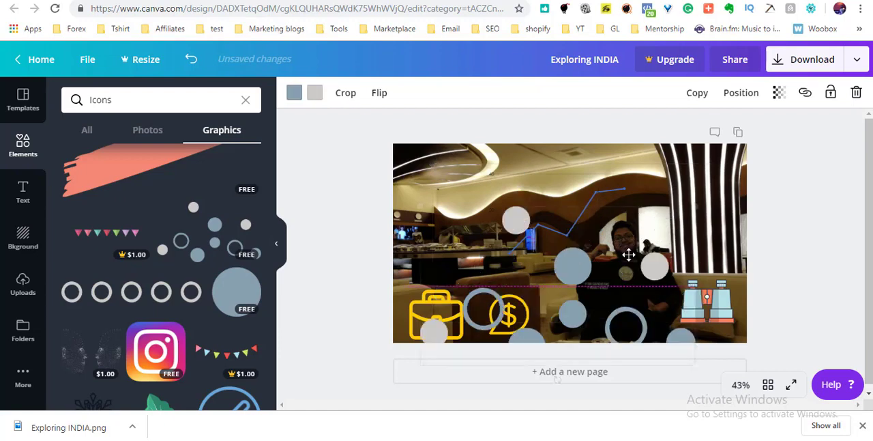
Delete the line chart from the photo and move the circles graphic up and slightly towards the left.
click(608, 194)
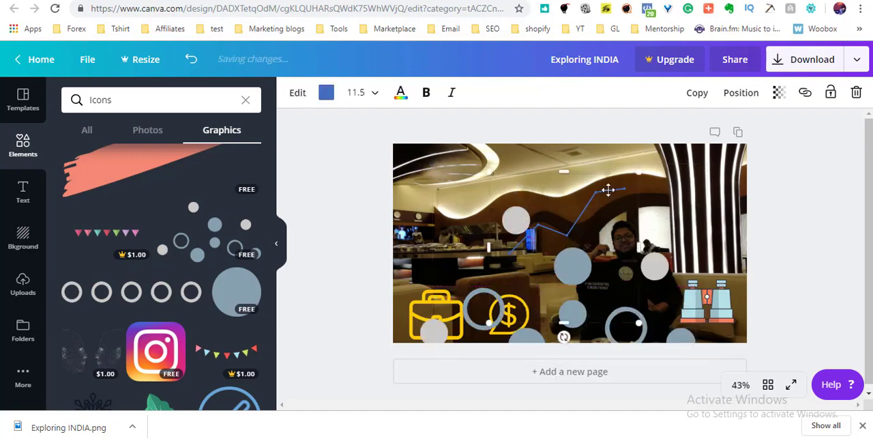
key(Delete)
drag(610, 312, 617, 255)
drag(595, 286, 607, 280)
click(833, 264)
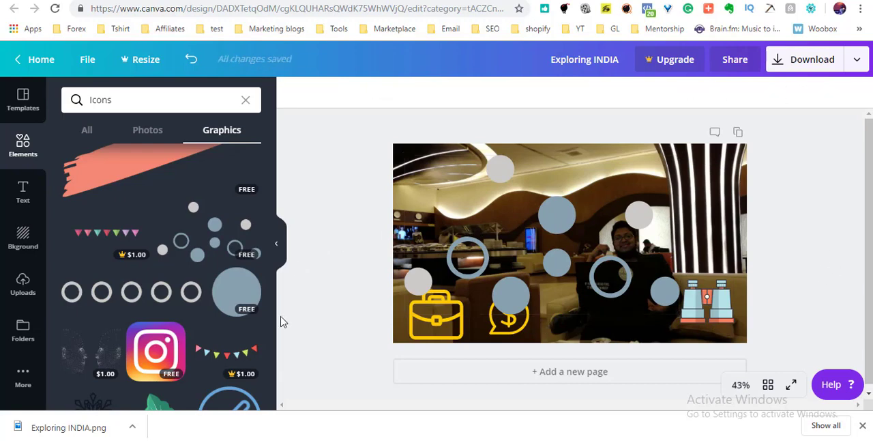
drag(272, 233, 278, 417)
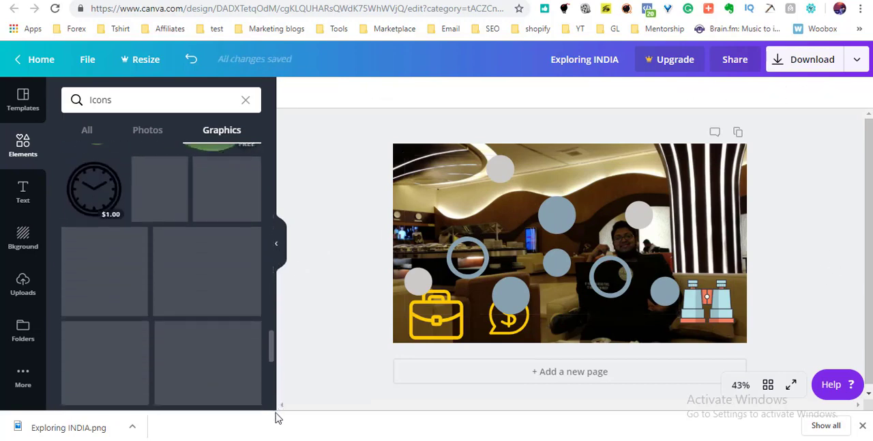
drag(272, 356, 274, 395)
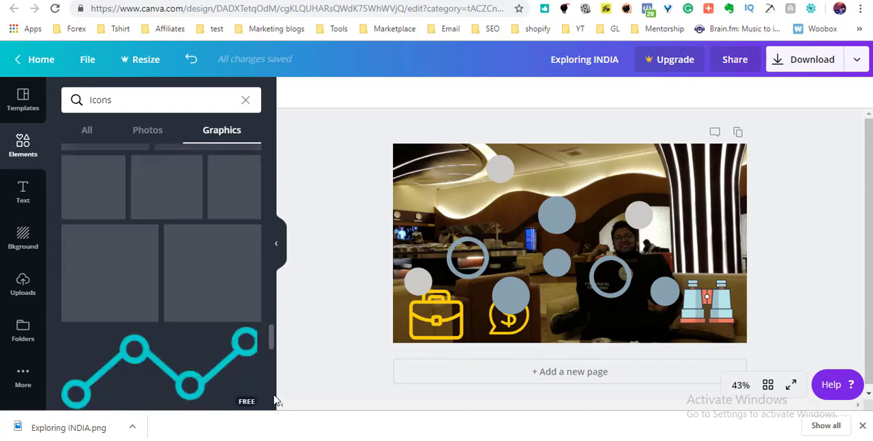
drag(273, 342, 269, 150)
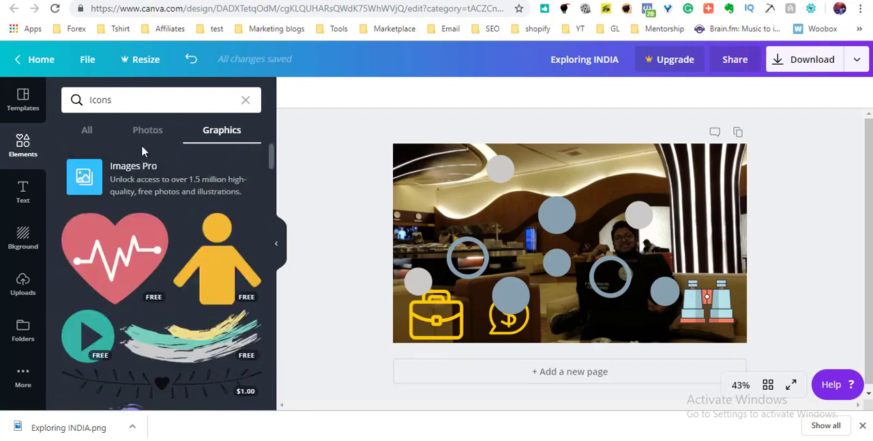
Show the ready-made text styles and delete the circles, briefcase, dollar and binoculars graphics from the photo together.
click(21, 189)
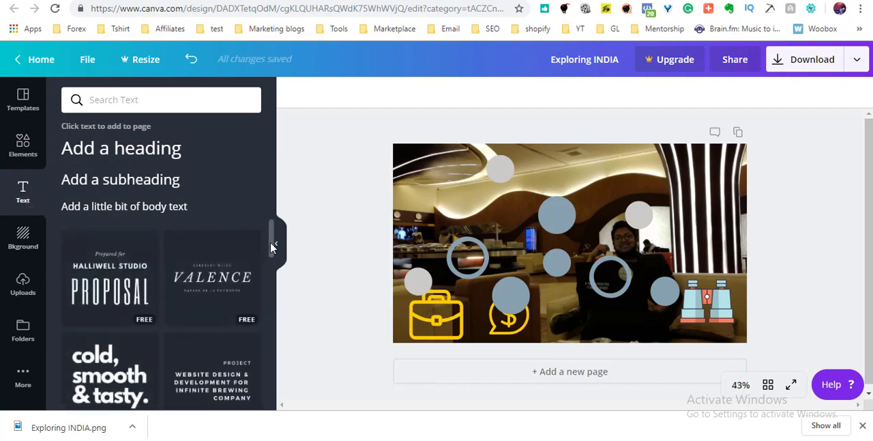
scroll(271, 245, down, 2)
drag(735, 167, 445, 341)
key(Delete)
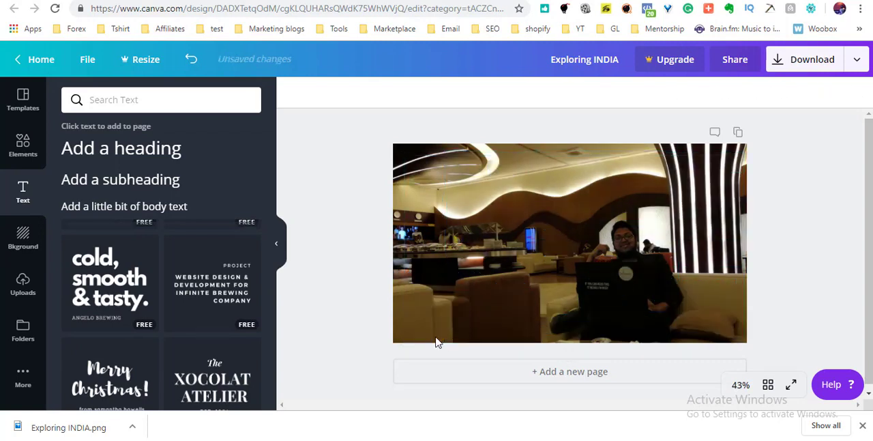
Add the "cold, smooth & tasty." text style and replace its heading with "THINK BIG" on two lines.
click(103, 292)
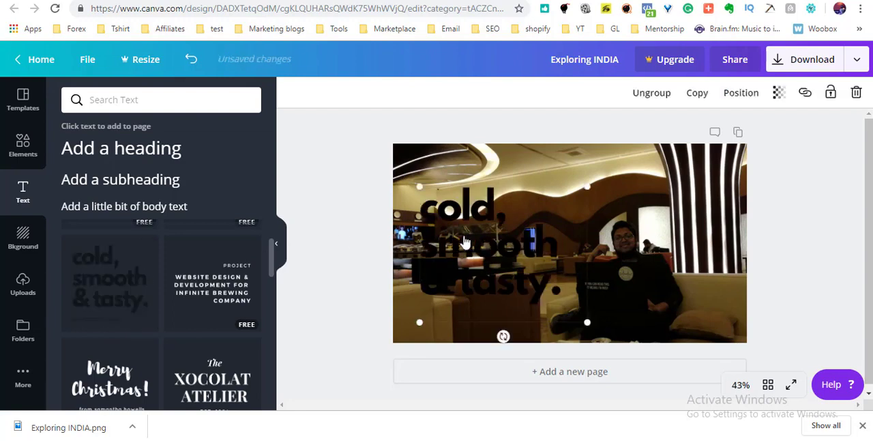
drag(520, 249, 599, 247)
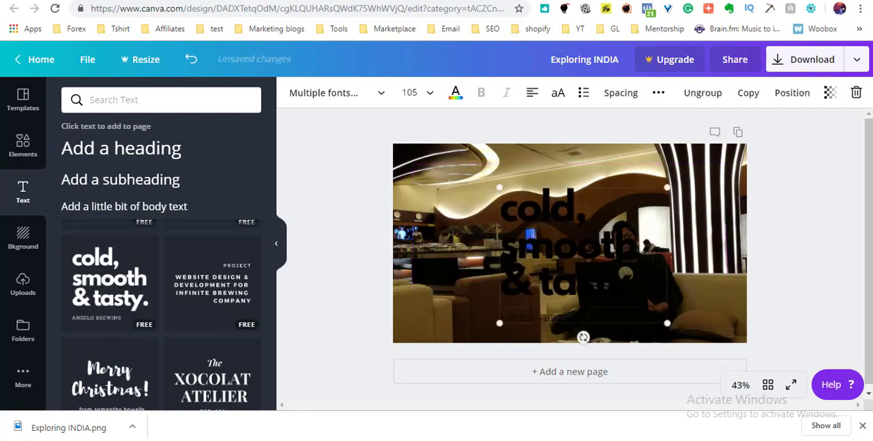
double_click(565, 235)
double_click(561, 217)
key(ctrl+a)
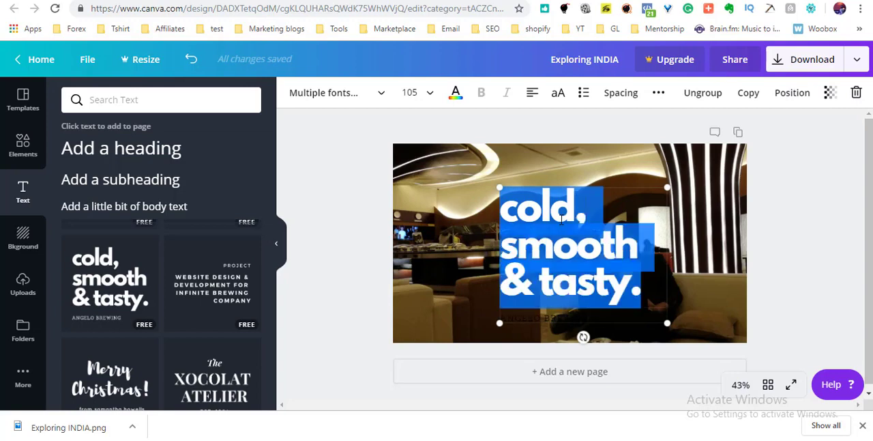
text(THINK)
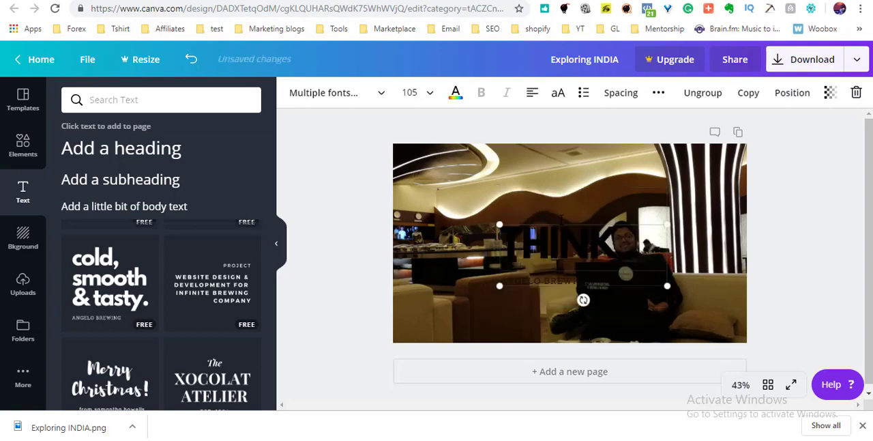
key(Return)
text(BIG)
Colour the THINK BIG heading white and move the text group to the photo's upper-left corner.
key(ctrl+a)
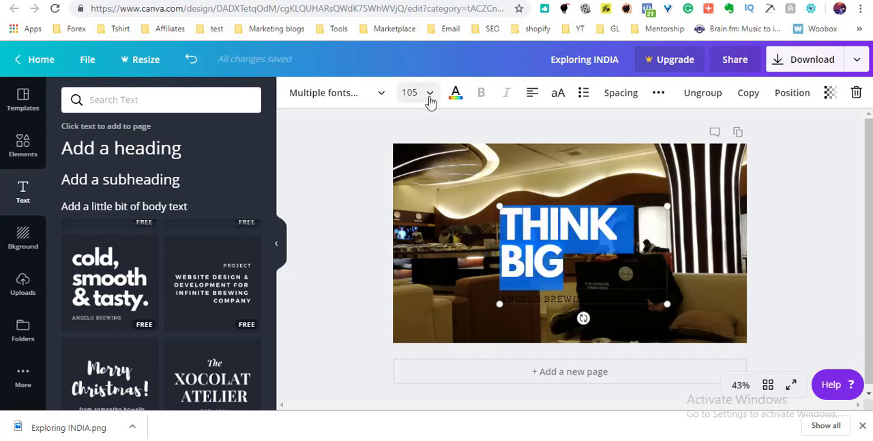
click(454, 95)
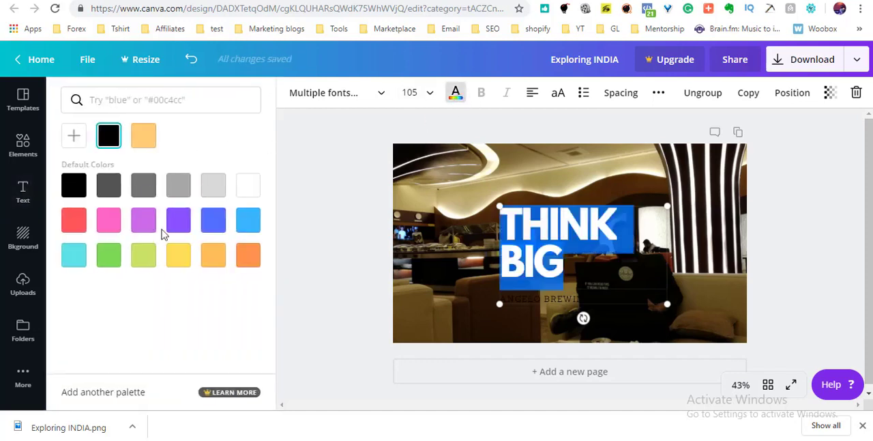
click(248, 185)
click(343, 189)
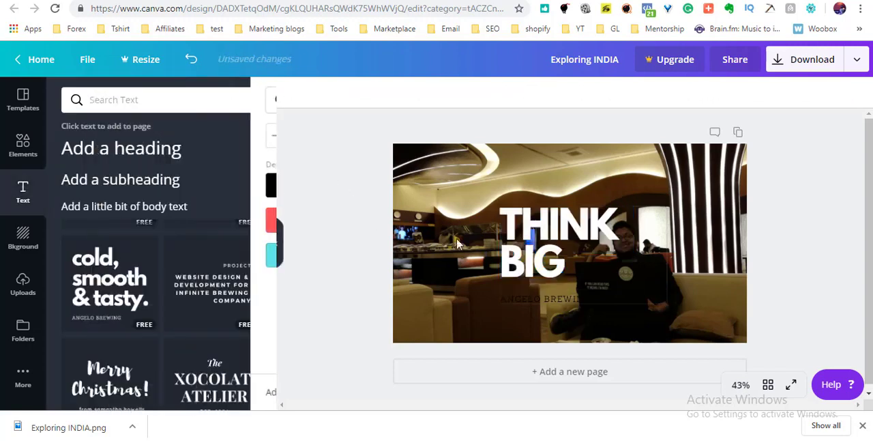
drag(578, 225, 488, 183)
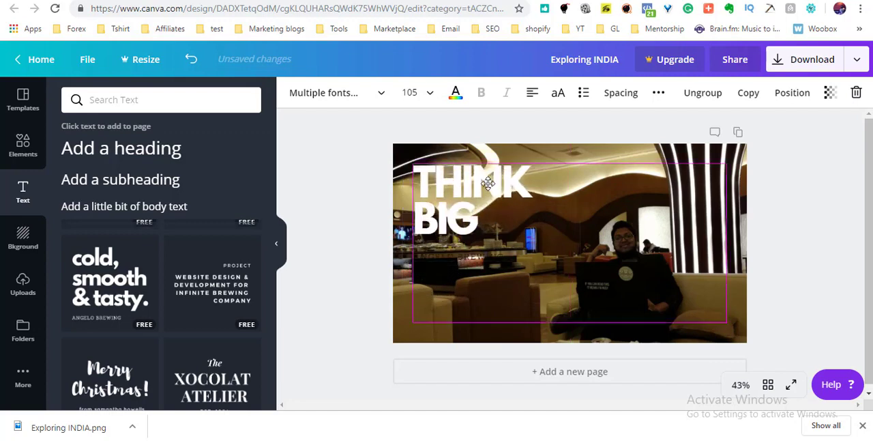
Replace the small line under the heading with "WE MAKE PRO" and colour it white.
click(476, 255)
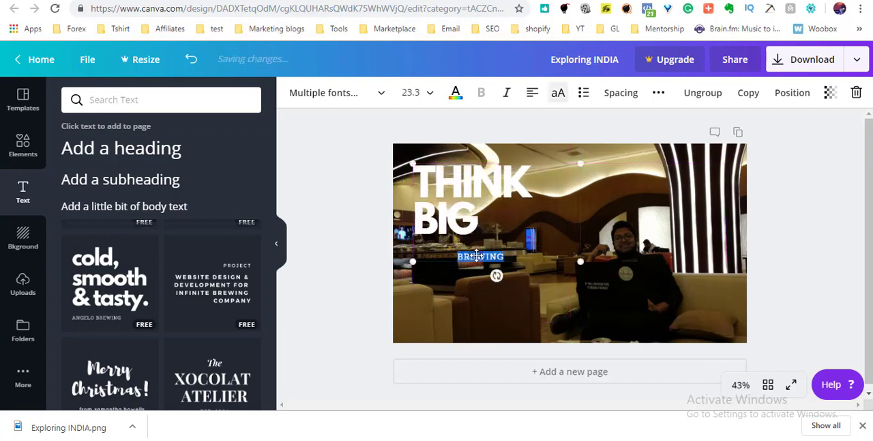
double_click(476, 255)
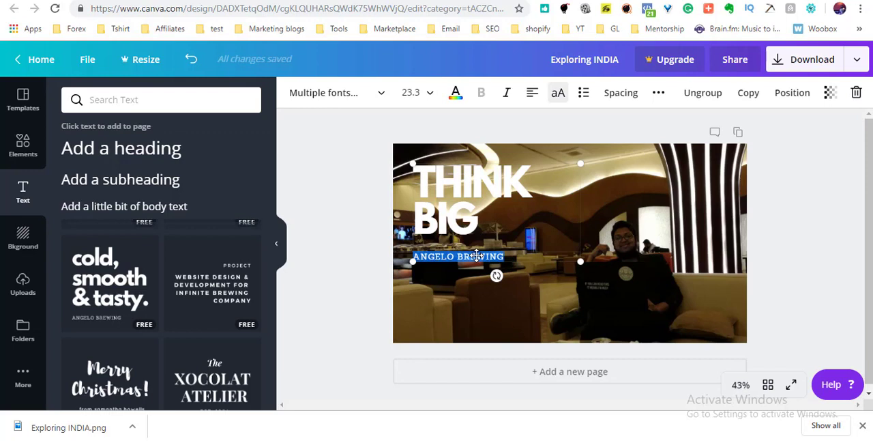
key(BackSpace)
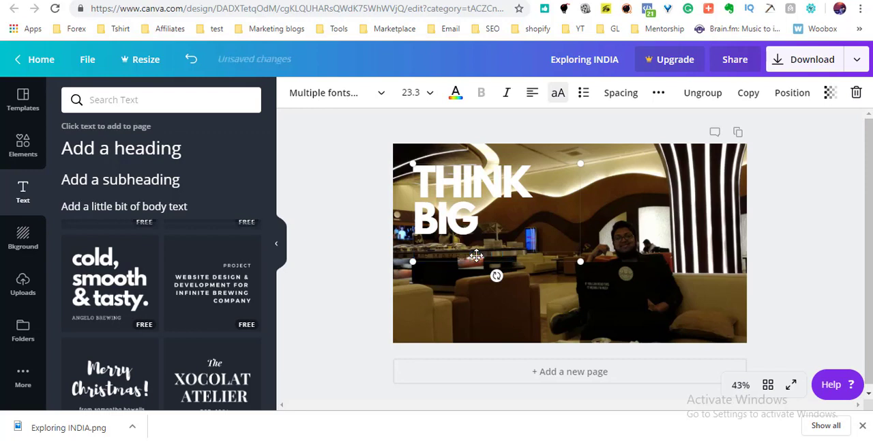
text(WE MAKE PRO)
click(454, 95)
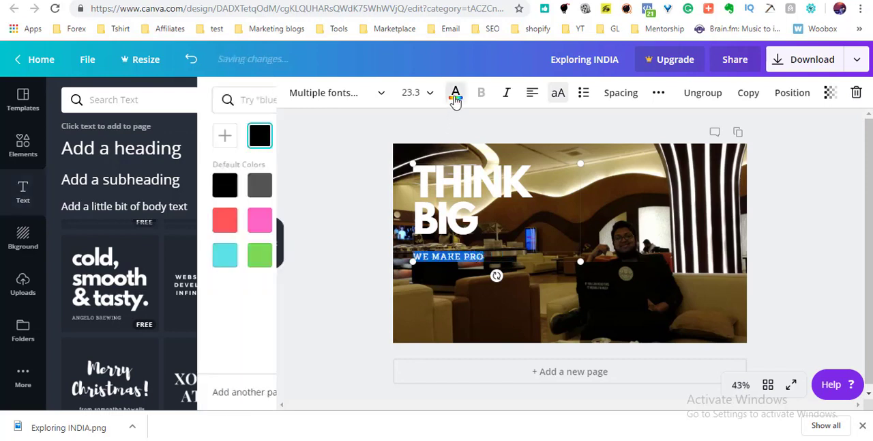
click(178, 136)
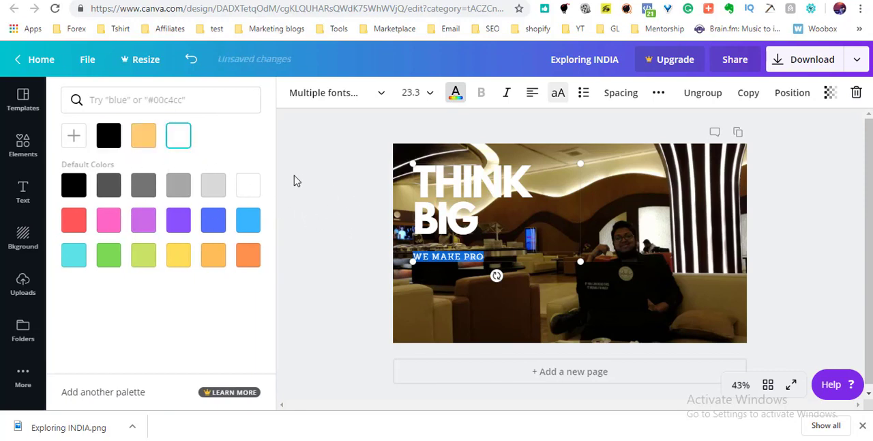
click(463, 305)
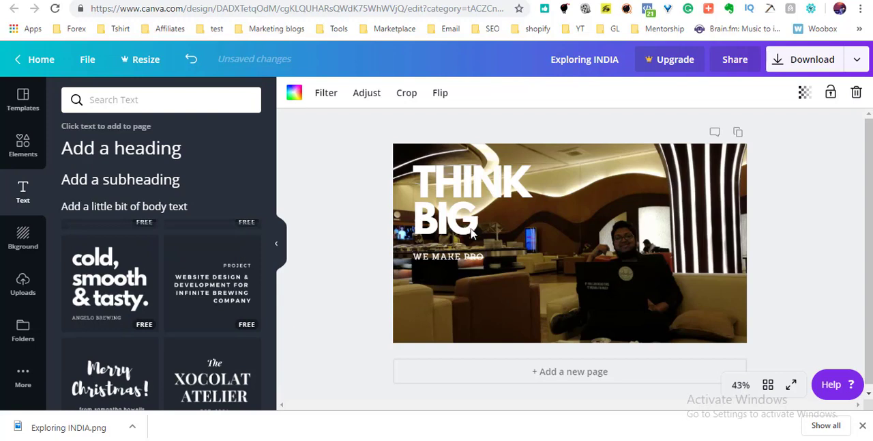
Move the THINK BIG text group to the photo's lower-left corner and browse the other text styles.
drag(462, 219, 452, 283)
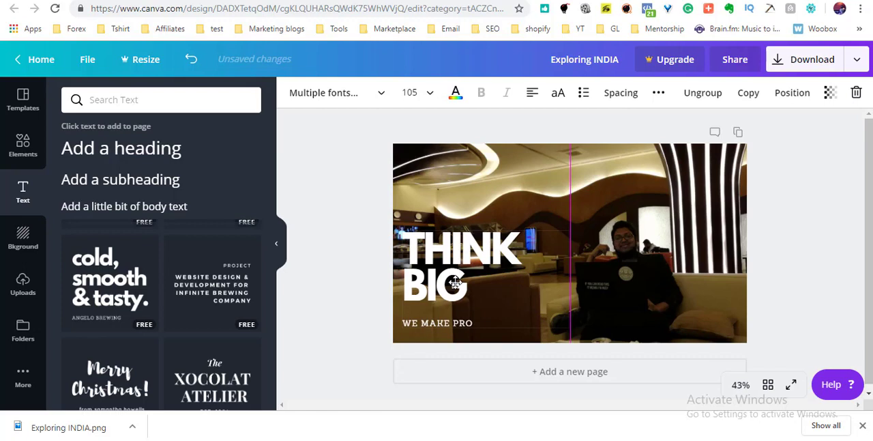
click(355, 252)
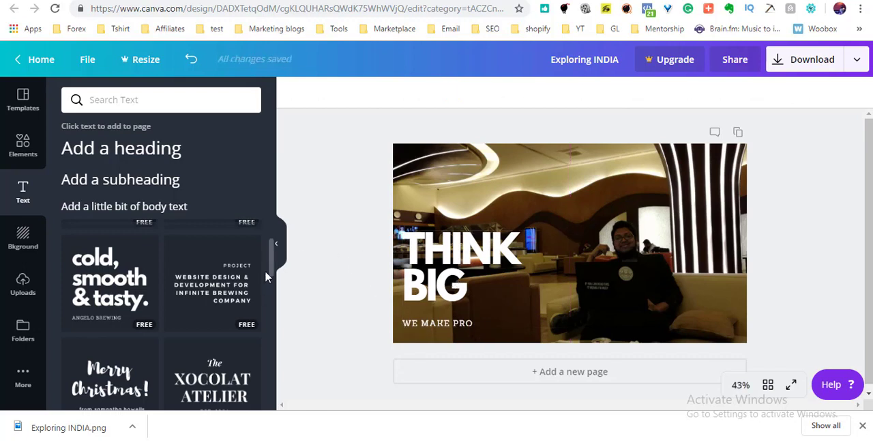
drag(272, 266, 272, 381)
scroll(267, 348, down, 2)
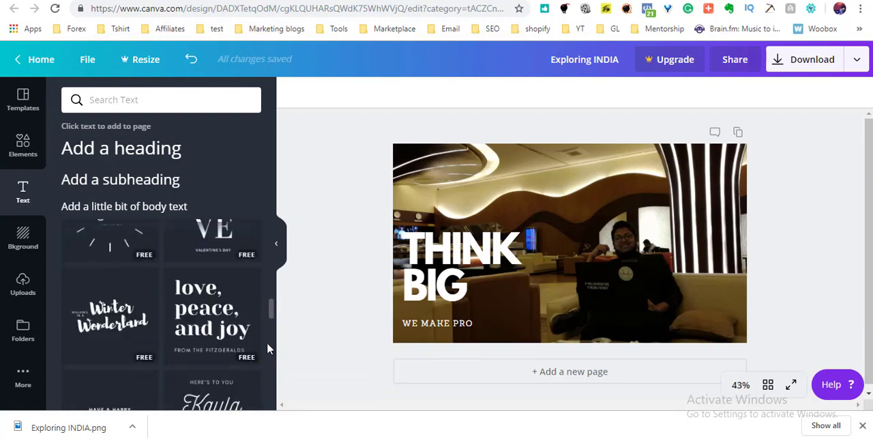
drag(271, 317, 270, 347)
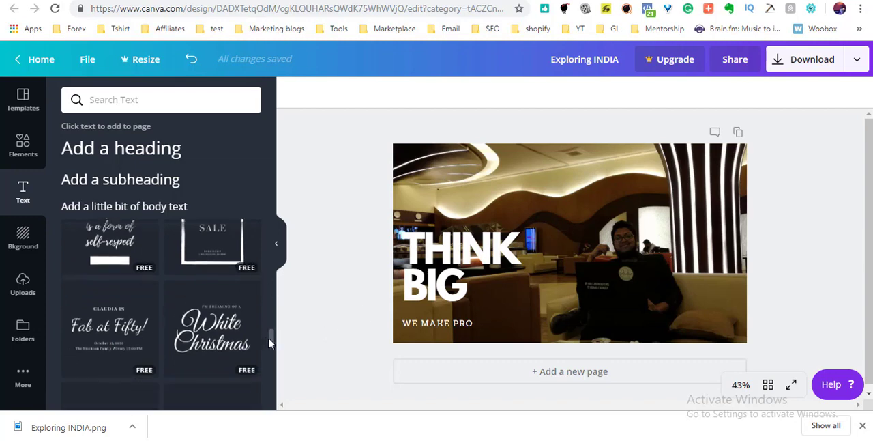
drag(270, 348, 272, 363)
Replace the photo background with a solid colour, trying white and settling on black.
click(23, 240)
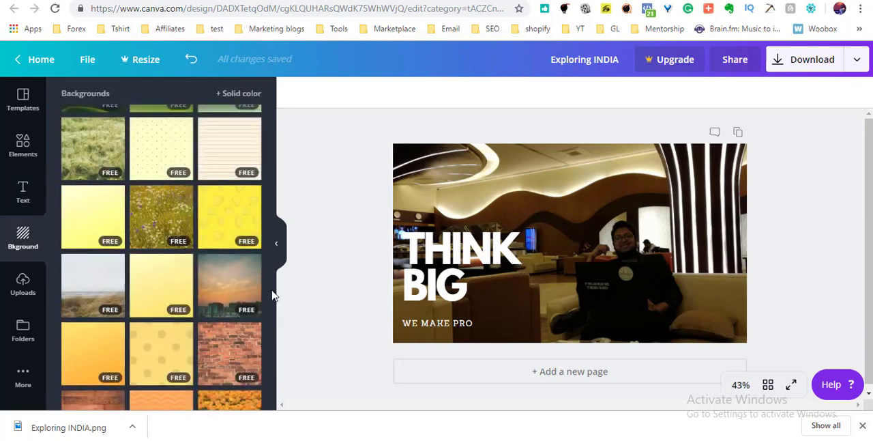
drag(270, 290, 265, 108)
click(237, 96)
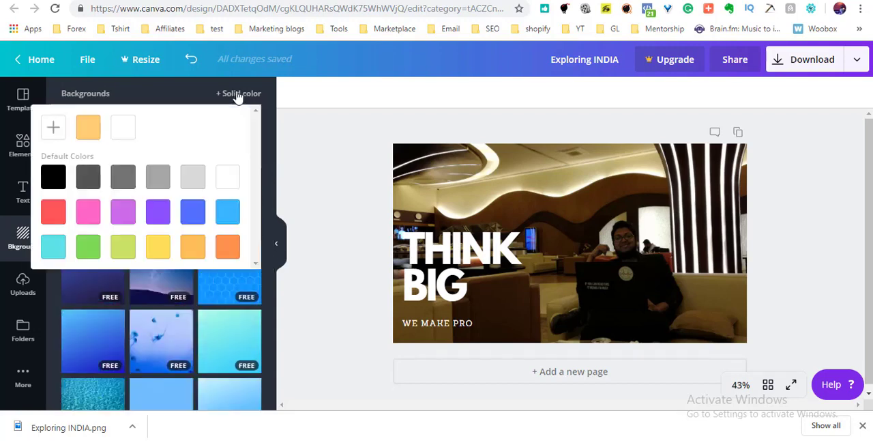
click(232, 180)
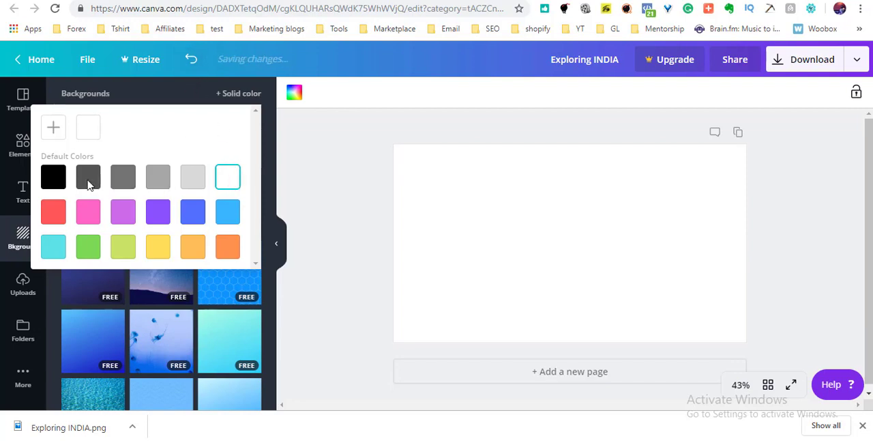
click(53, 177)
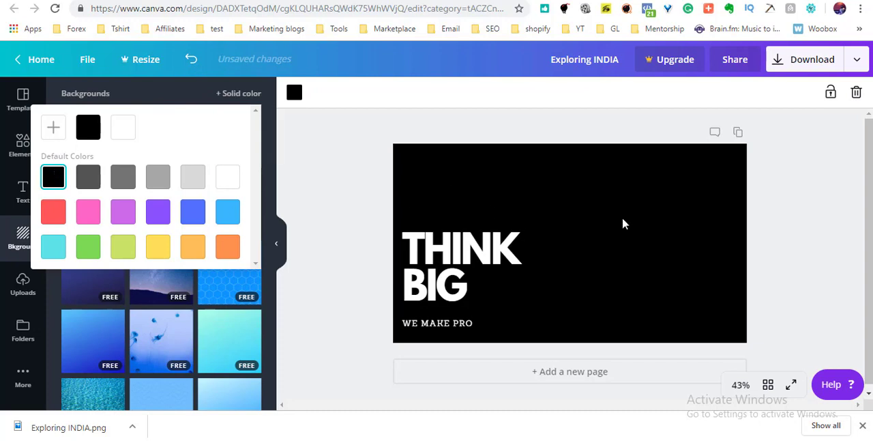
Undo the black and white solid background changes to restore the photo behind the THINK BIG text.
click(191, 60)
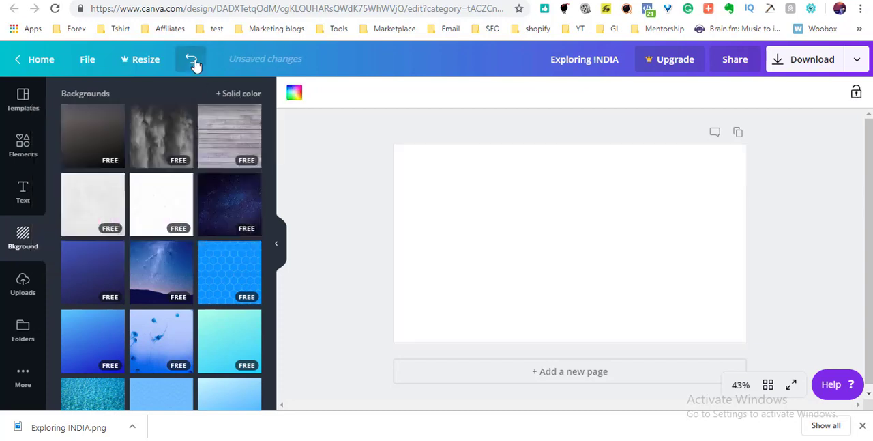
click(191, 60)
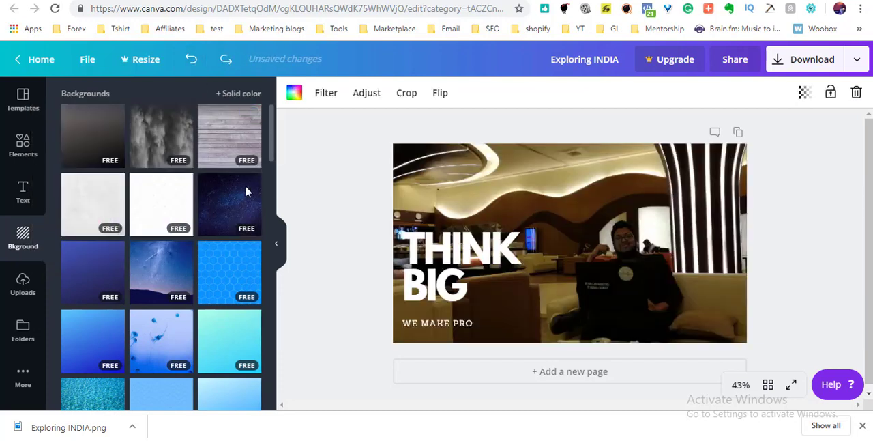
drag(271, 148, 273, 124)
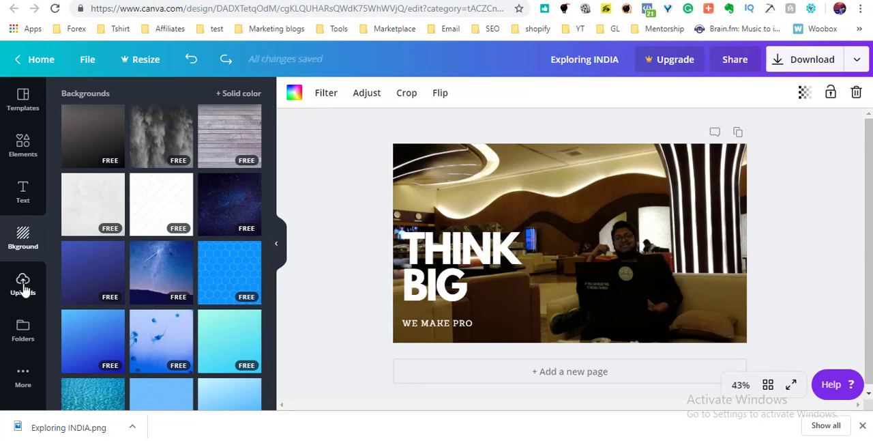
Look at the photo folders, and browse through the YouTube thumbnail templates.
click(22, 337)
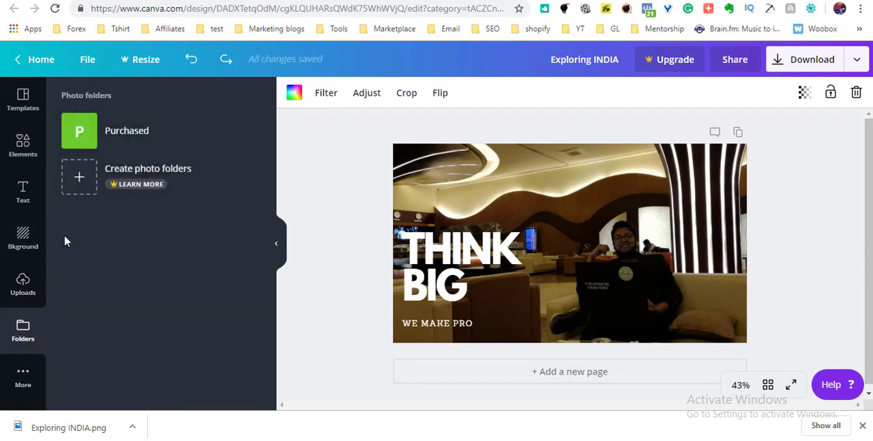
click(22, 99)
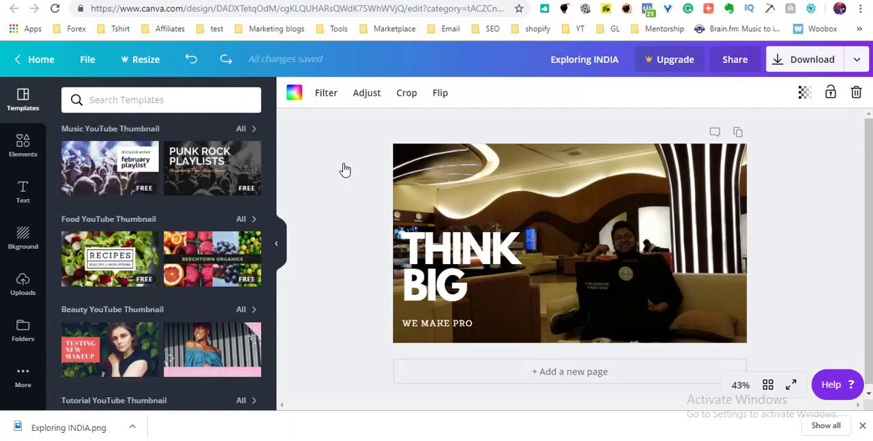
drag(271, 140, 273, 369)
scroll(272, 369, down, 4)
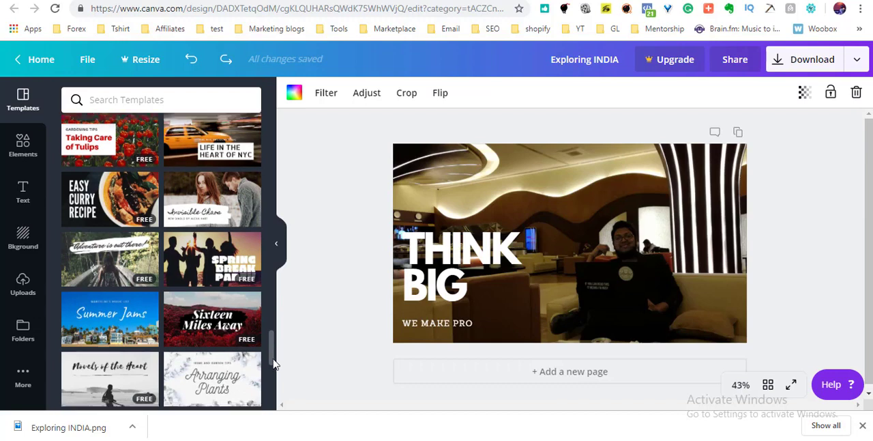
scroll(274, 355, down, 2)
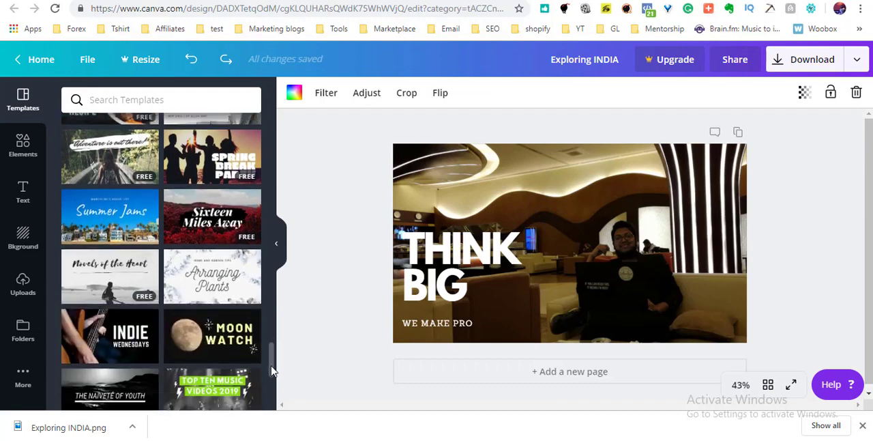
scroll(273, 368, down, 2)
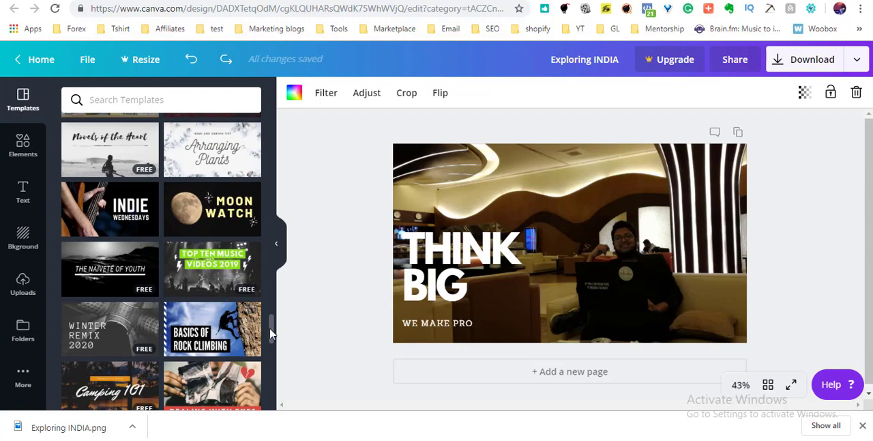
drag(273, 334, 273, 344)
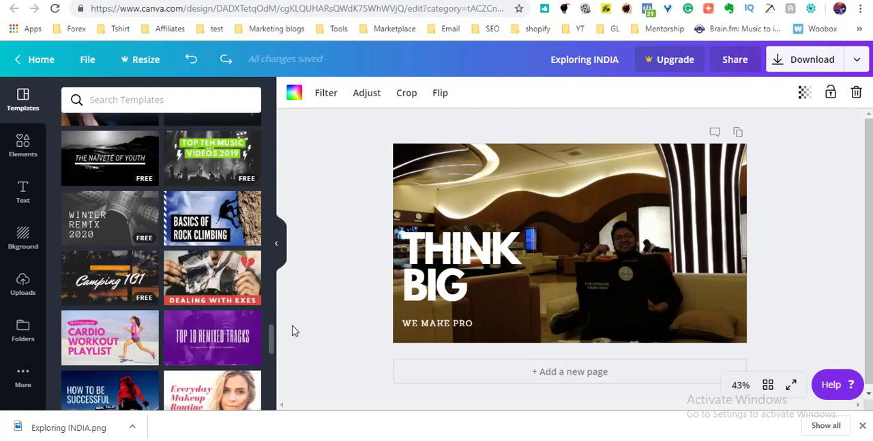
Download the finished thumbnail as a PNG and dismiss the Canva for Work trial offer.
click(812, 60)
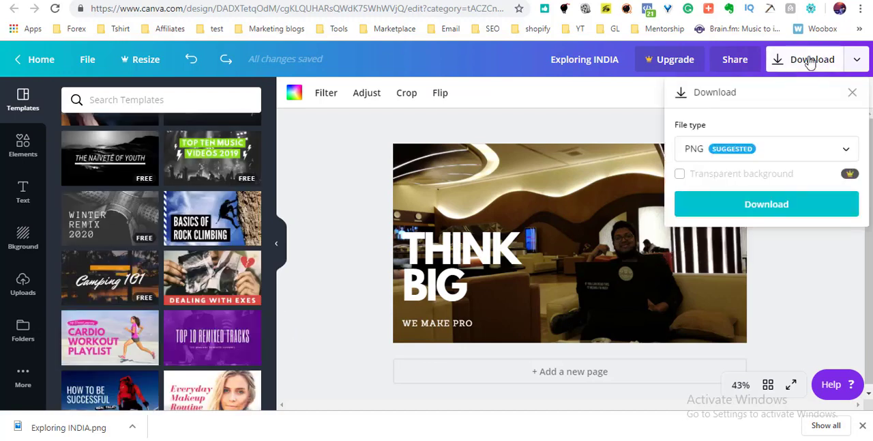
click(791, 207)
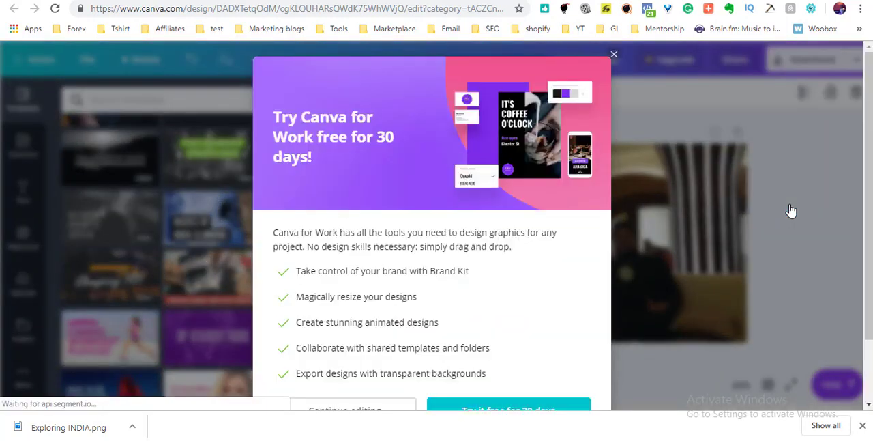
click(614, 55)
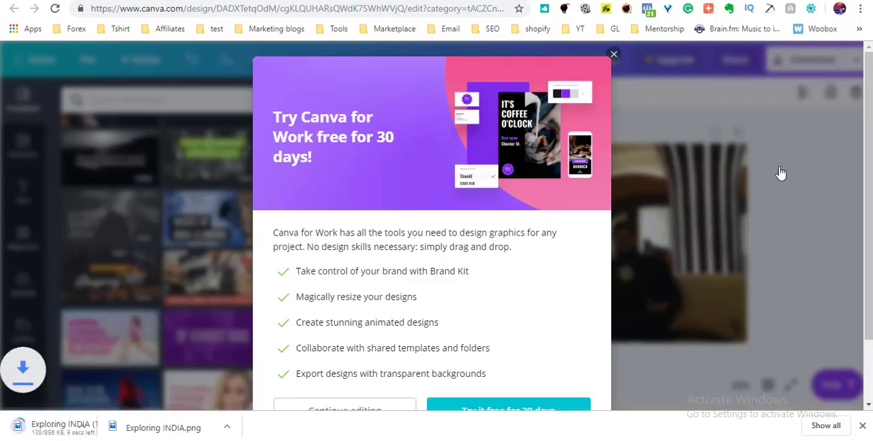